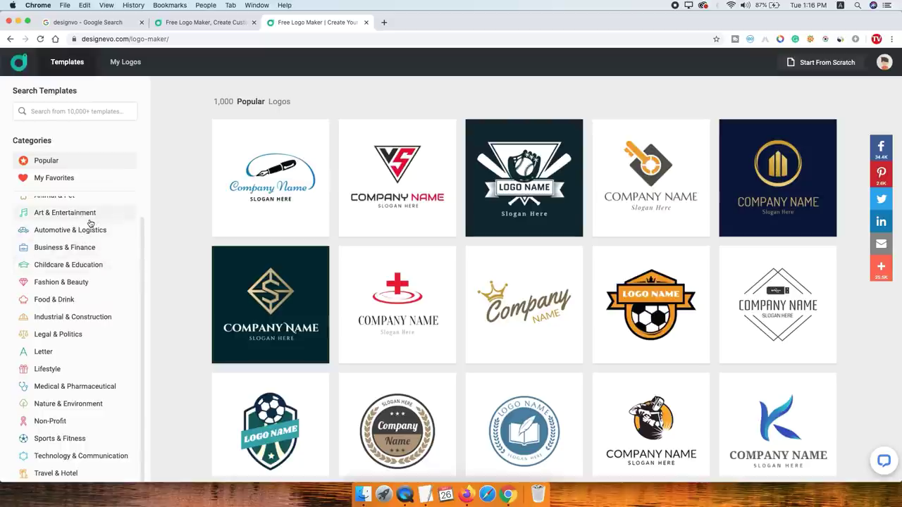
Browse the Technology & Communication logo templates and open the blue VR glasses template for customizing
left_click(67, 458)
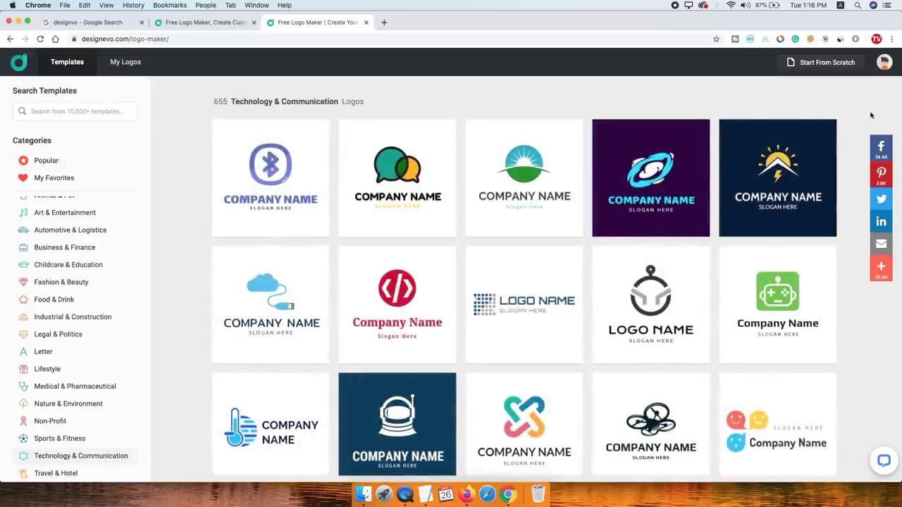
scroll(851, 134, "down", 1)
scroll(850, 133, "down", 5)
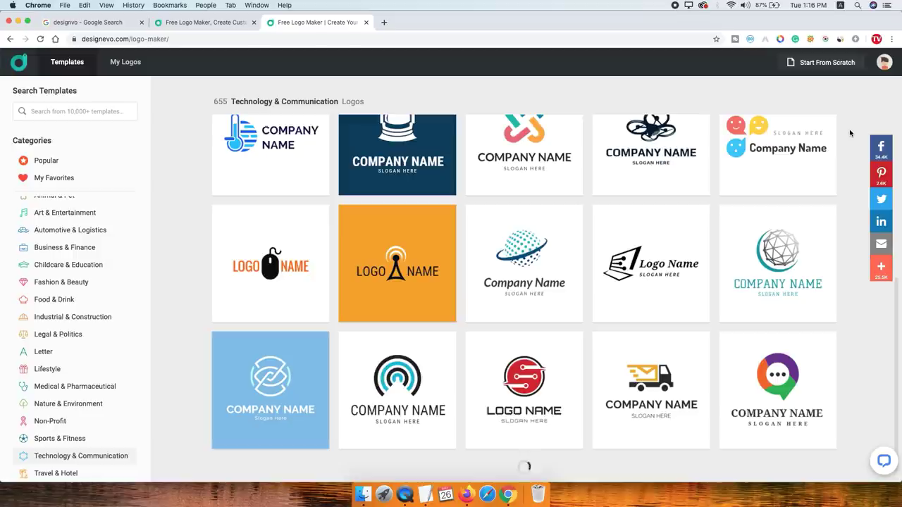
scroll(180, 212, "down", 5)
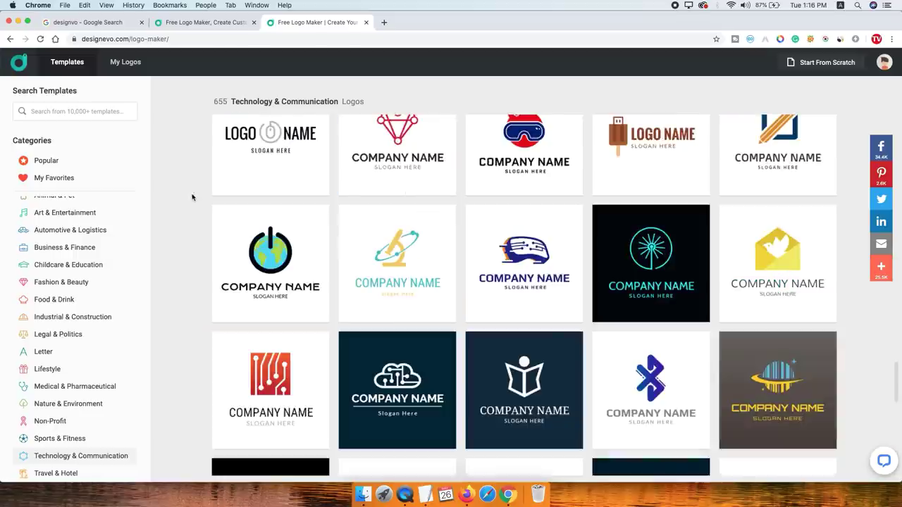
mouse_move(534, 234)
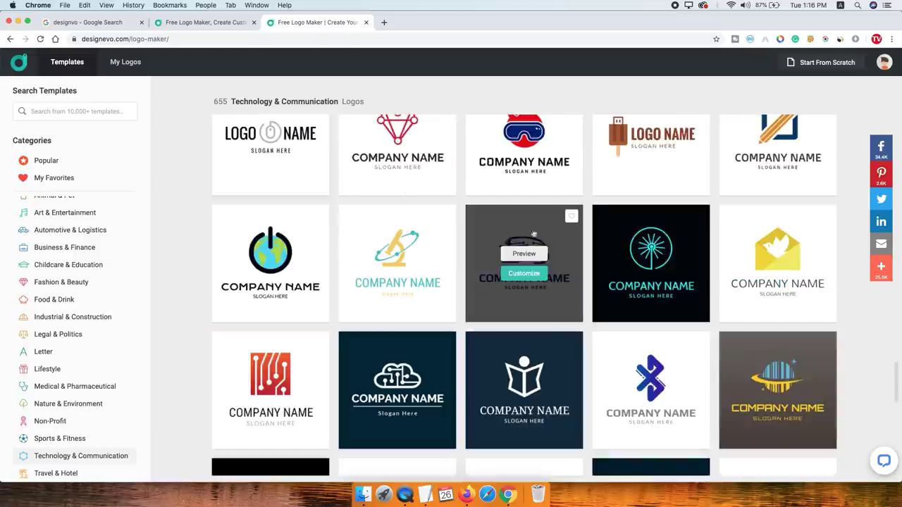
left_click(524, 273)
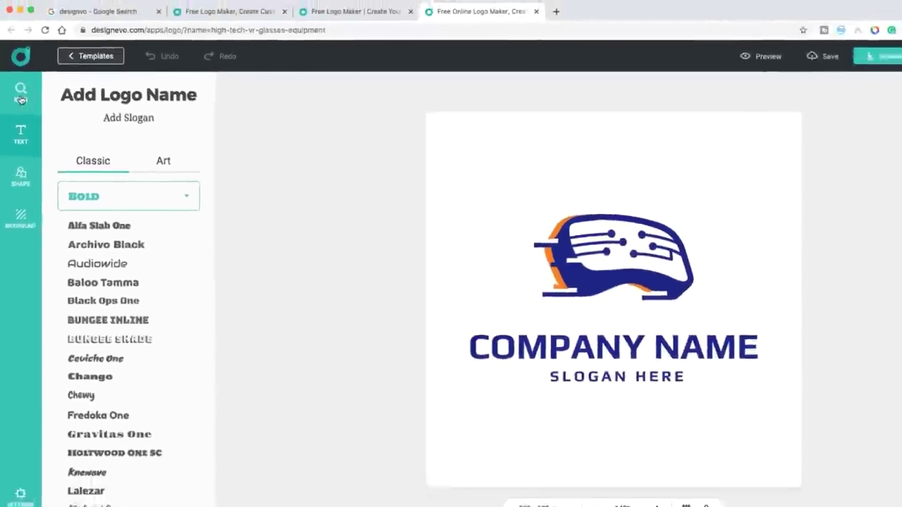
Search the icon library for "tech" and browse through the icons offered
left_click(31, 91)
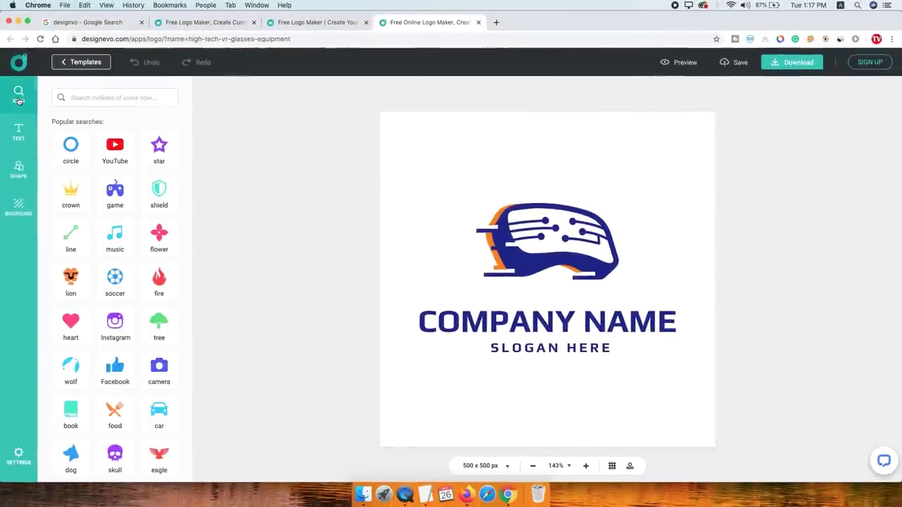
scroll(130, 212, "down", 6)
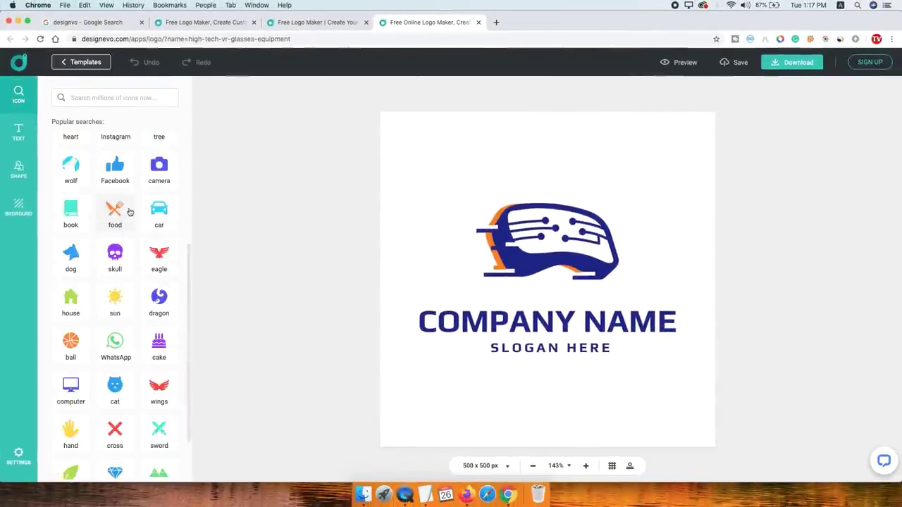
left_click(117, 98)
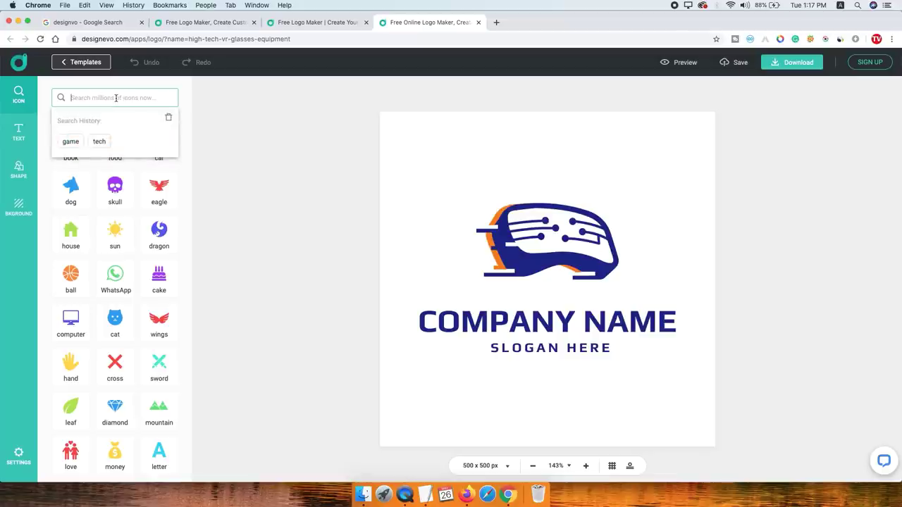
left_click(98, 141)
scroll(122, 268, "down", 15)
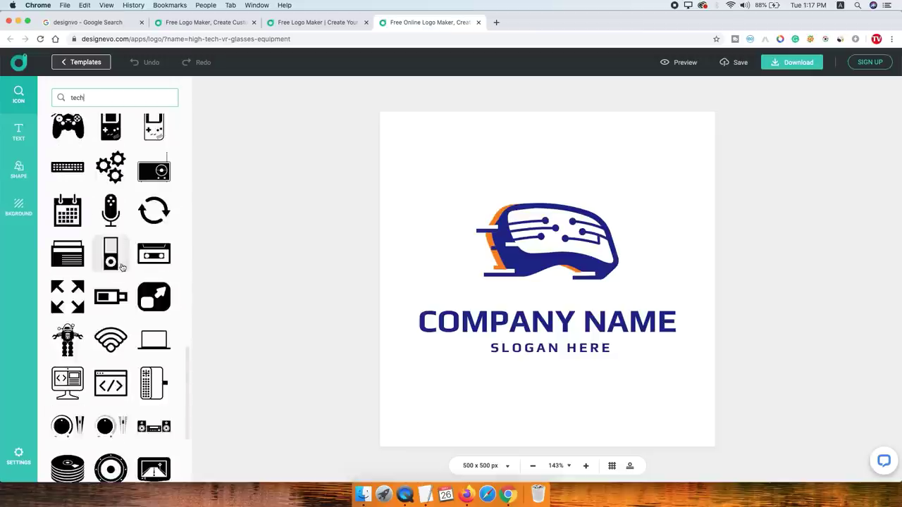
scroll(122, 268, "down", 4)
Delete the blue and orange parts of the VR glasses graphic from the logo
left_click(561, 241)
left_click(543, 236)
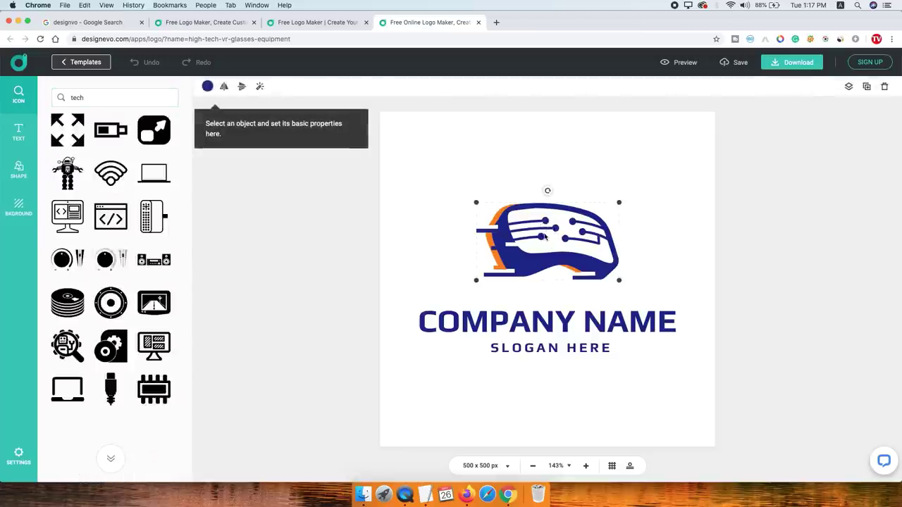
left_click(886, 89)
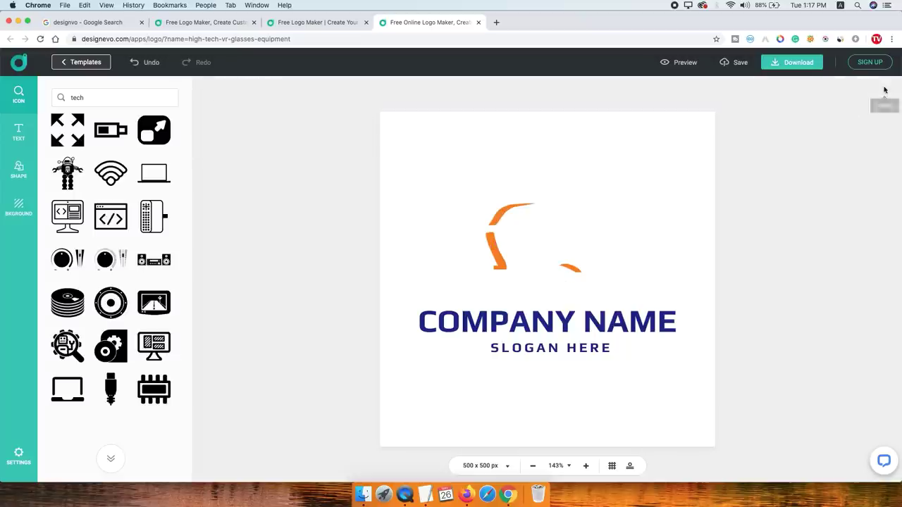
left_click(498, 247)
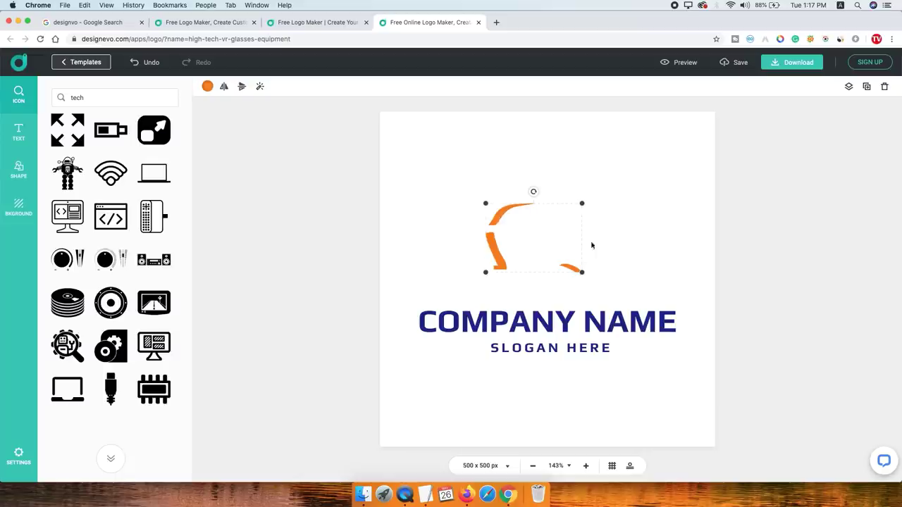
left_click(885, 88)
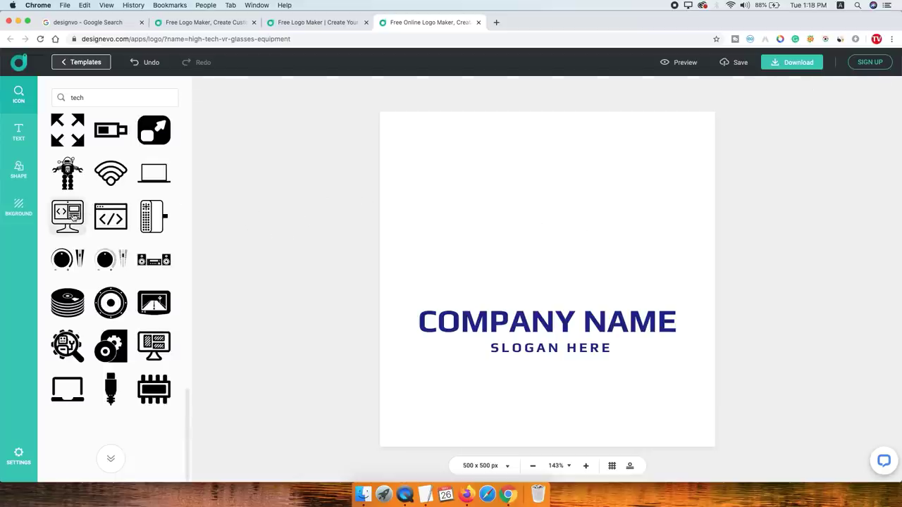
Insert the monitor icon with code brackets, place it above the company name and enlarge it slightly
left_click(69, 217)
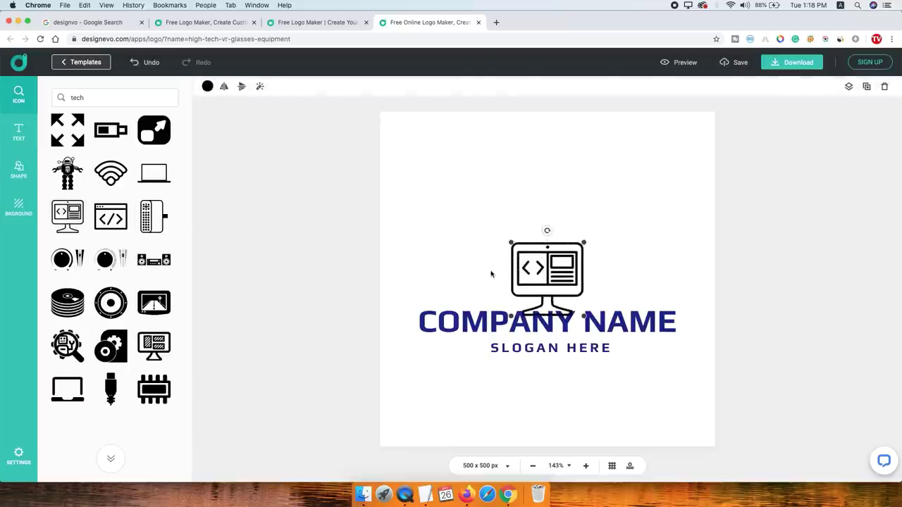
left_click_drag(548, 243, 547, 206)
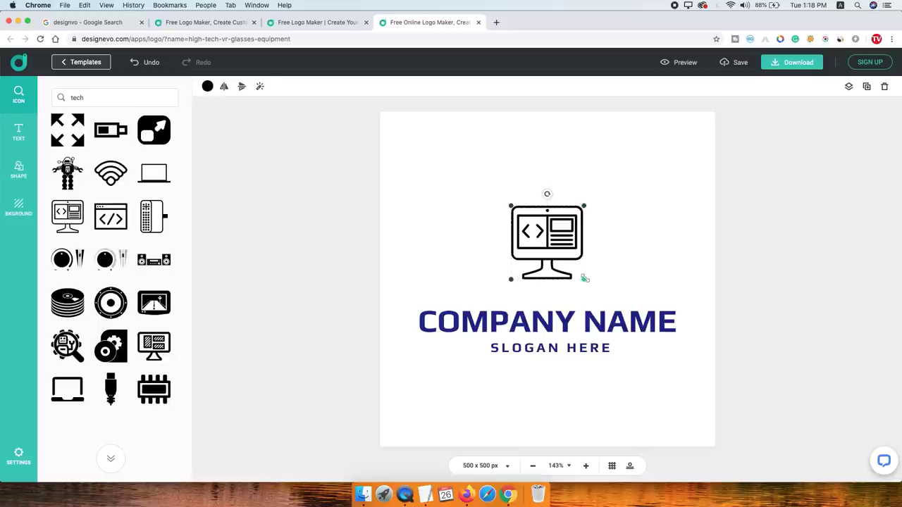
left_click_drag(585, 280, 610, 293)
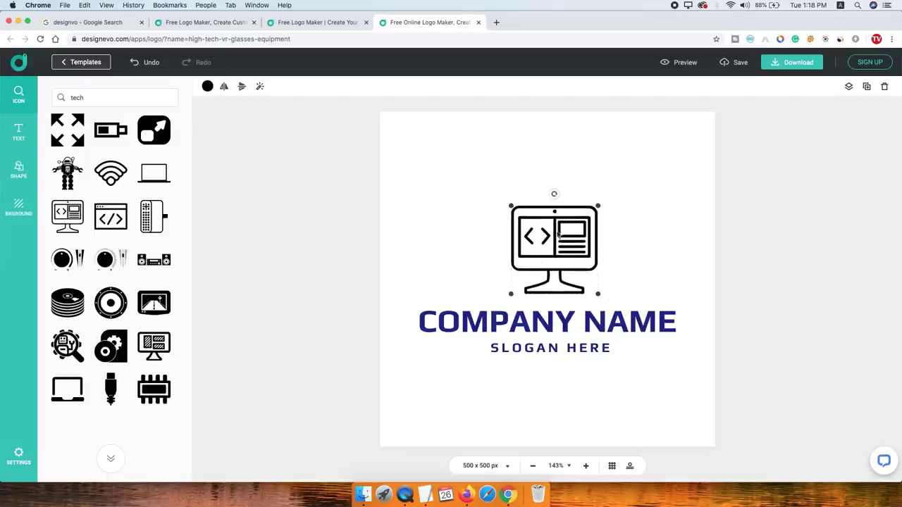
Try several solid and gradient colours on the monitor icon, ending with the green gradient
left_click(208, 87)
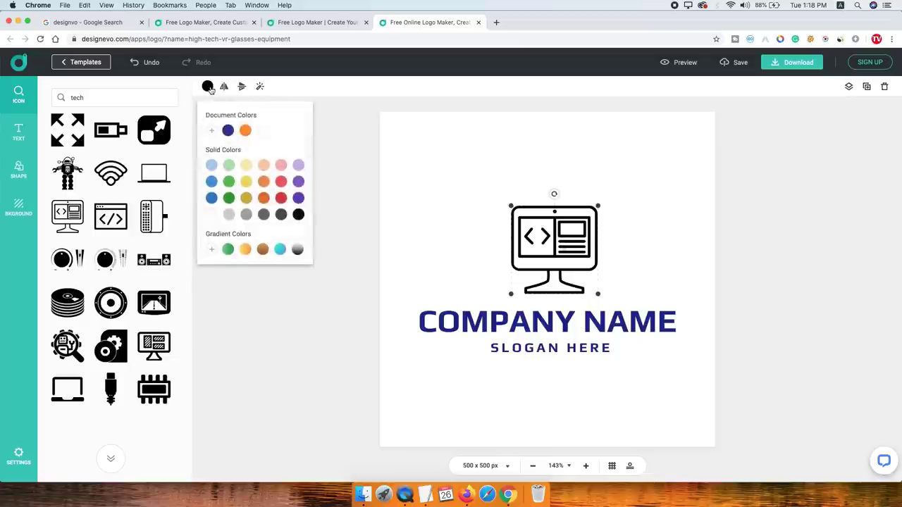
left_click(299, 182)
left_click(213, 164)
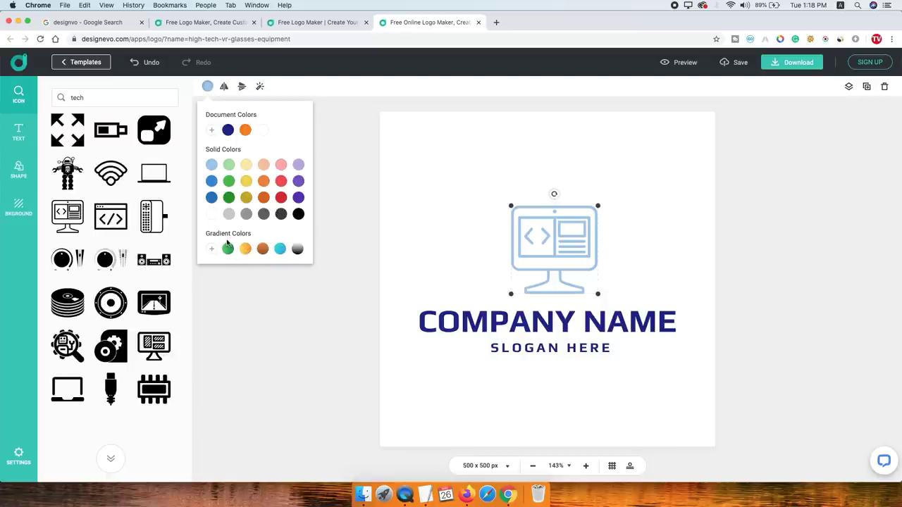
left_click(298, 252)
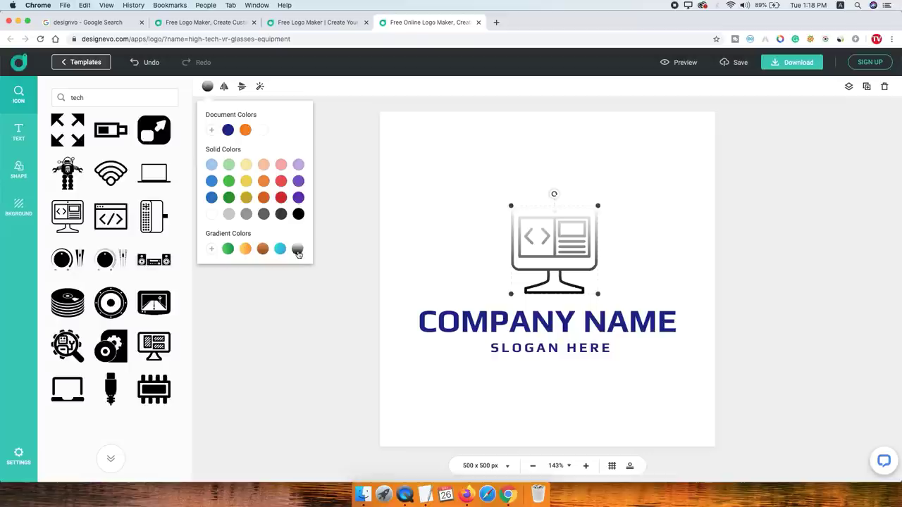
left_click(279, 250)
left_click(262, 250)
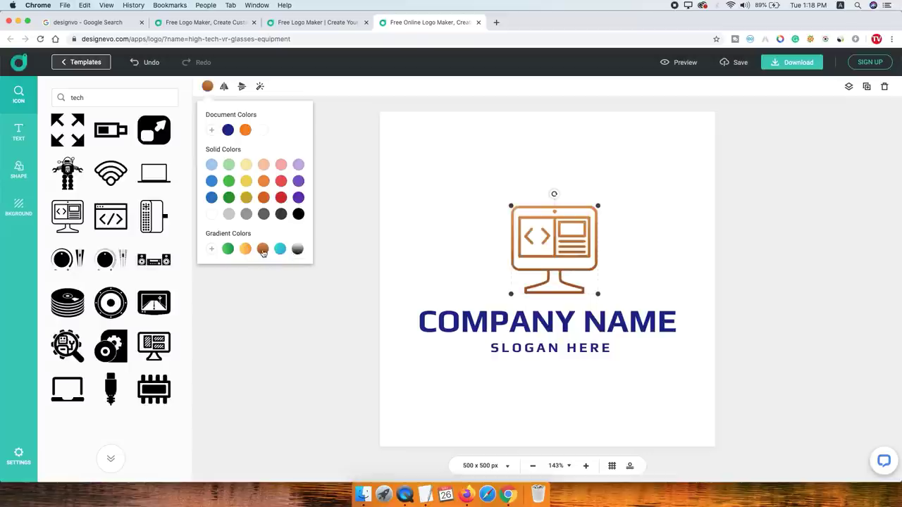
left_click(245, 251)
left_click(227, 251)
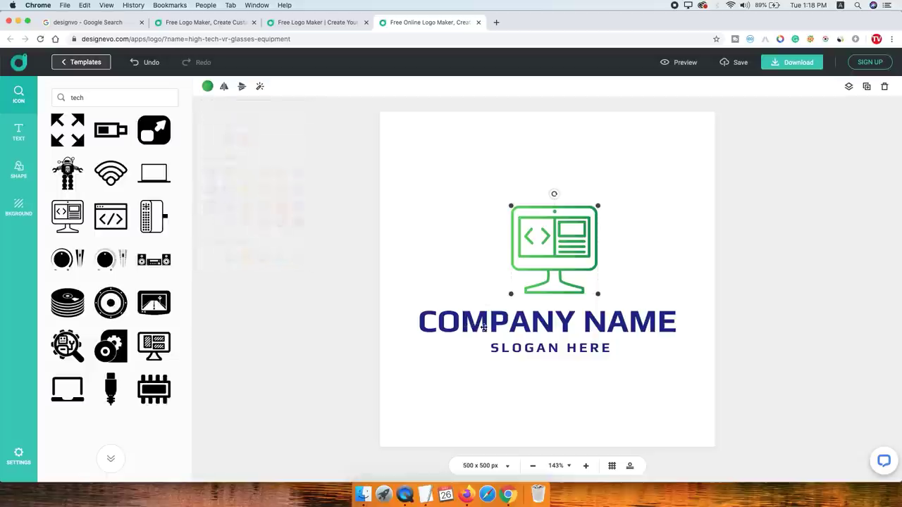
Change the font of the COMPANY NAME text to Archivo Black
left_click(485, 331)
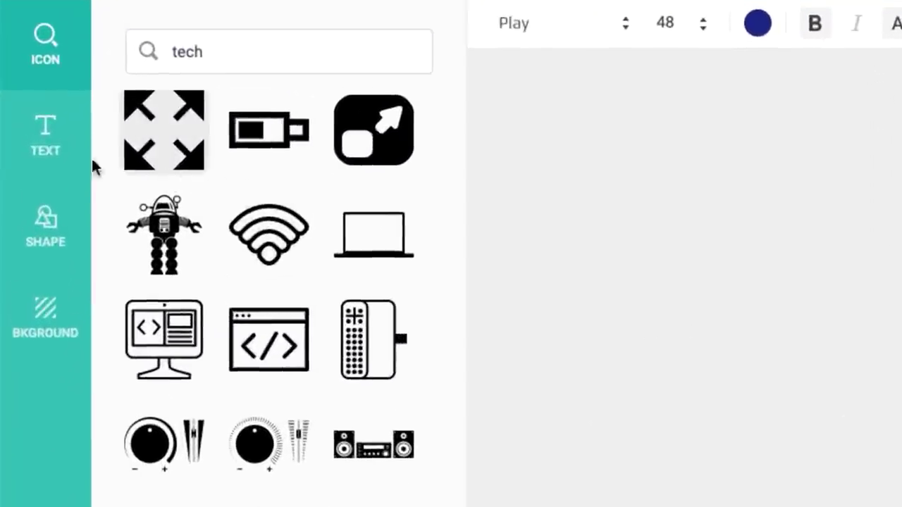
left_click(50, 153)
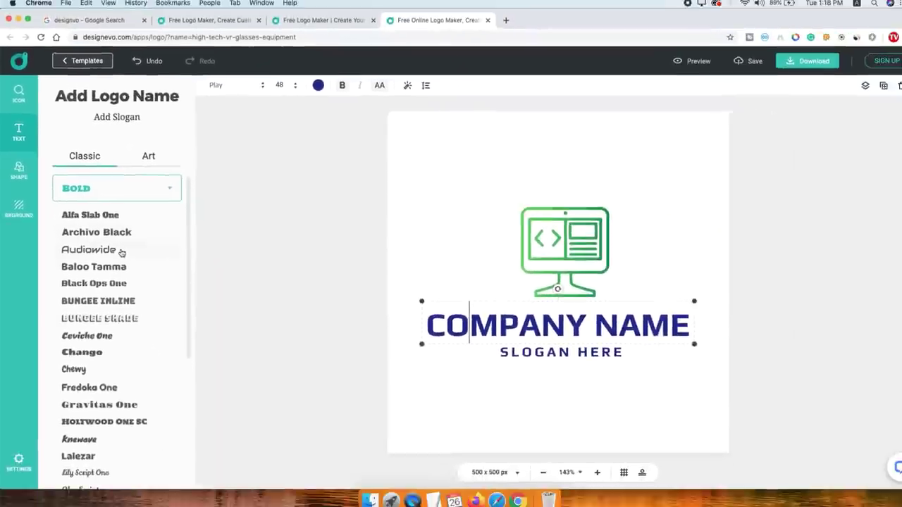
scroll(283, 411, "down", 1)
scroll(120, 250, "down", 3)
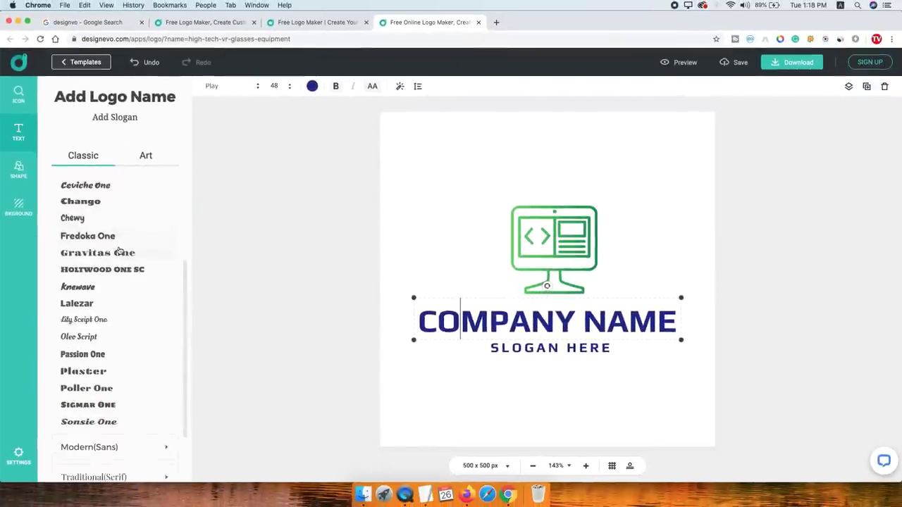
scroll(106, 243, "up", 5)
left_click(102, 240)
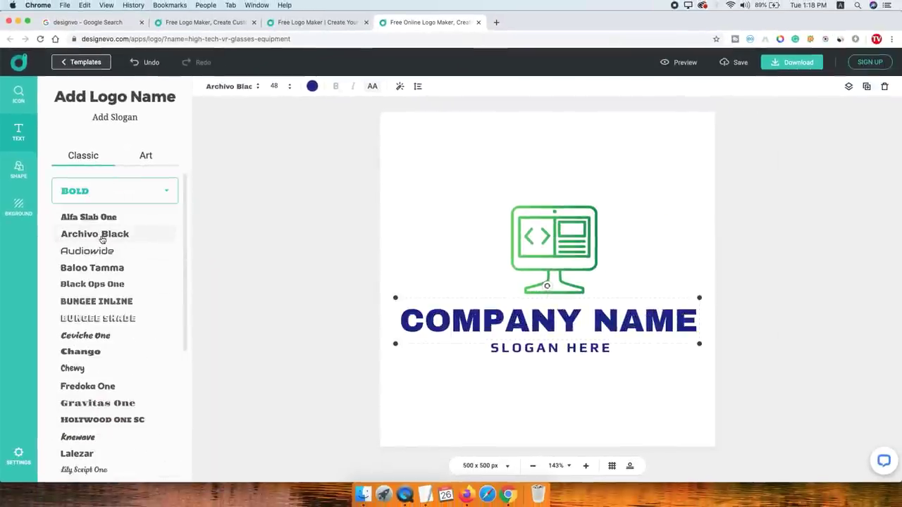
Recolour the COMPANY NAME text in the dark yellow solid colour
left_click(313, 87)
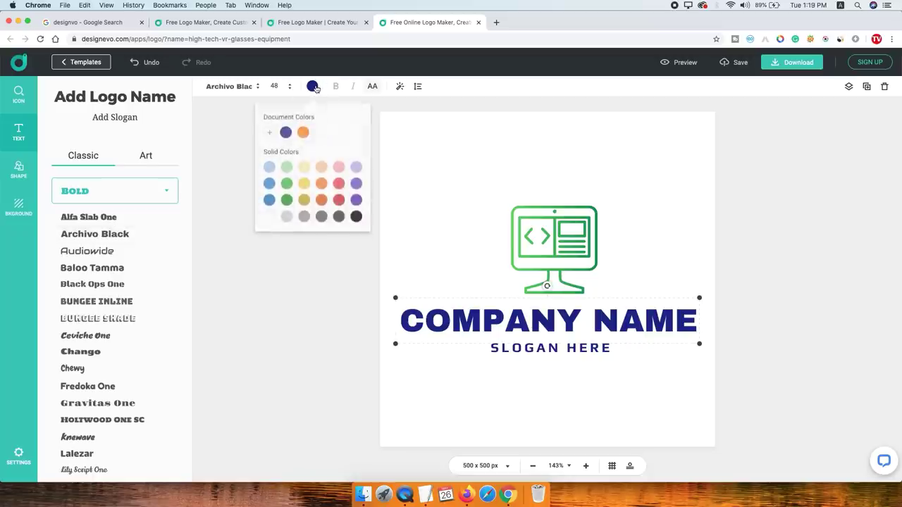
left_click(356, 181)
left_click(304, 197)
Replace the COMPANY NAME text with "TECHNO VEDANT"
left_click(455, 321)
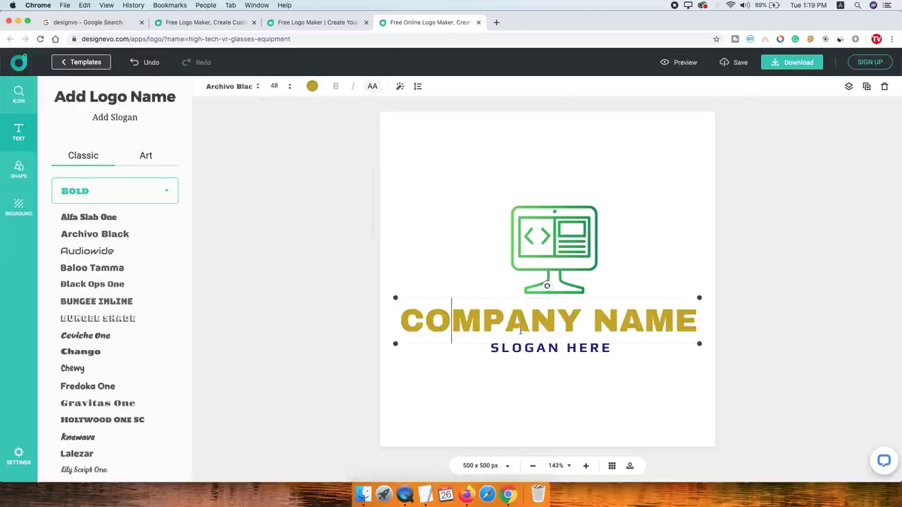
double_click(585, 319)
left_click(583, 319)
left_click_drag(406, 318, 698, 323)
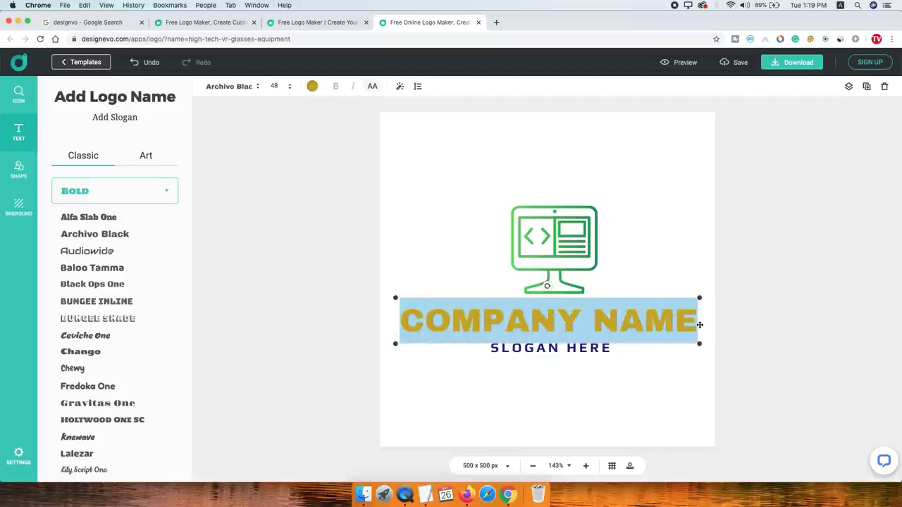
type("TECHNO VEDANT")
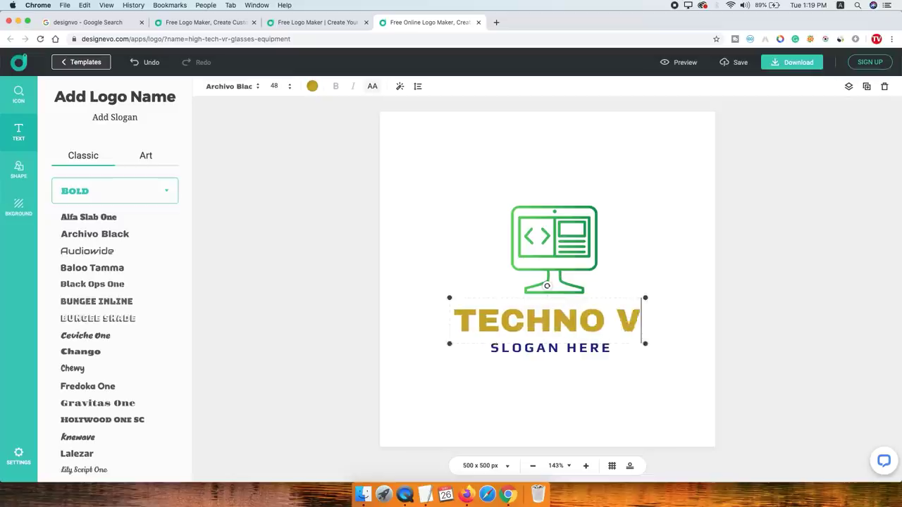
Set the TECHNO VEDANT text to font size 36 and toggle its uppercase setting off and back on
left_click(281, 86)
left_click(279, 213)
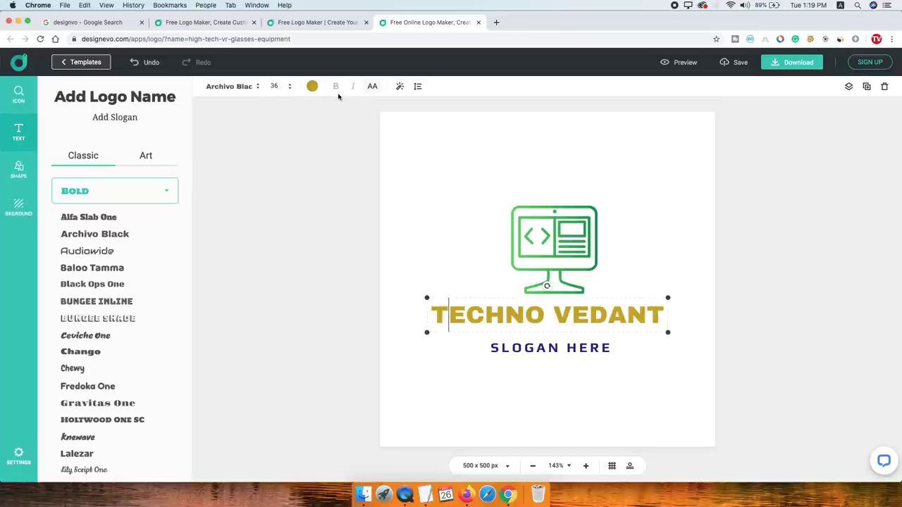
left_click(373, 86)
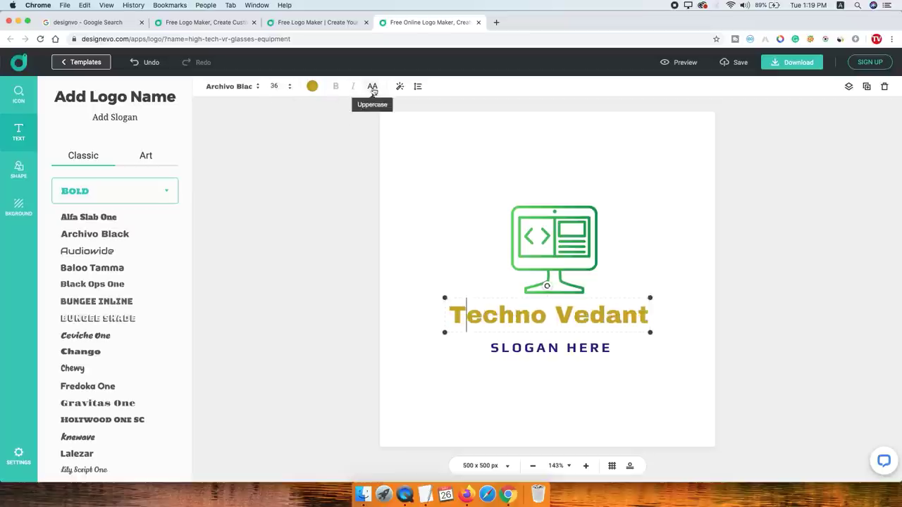
left_click(374, 87)
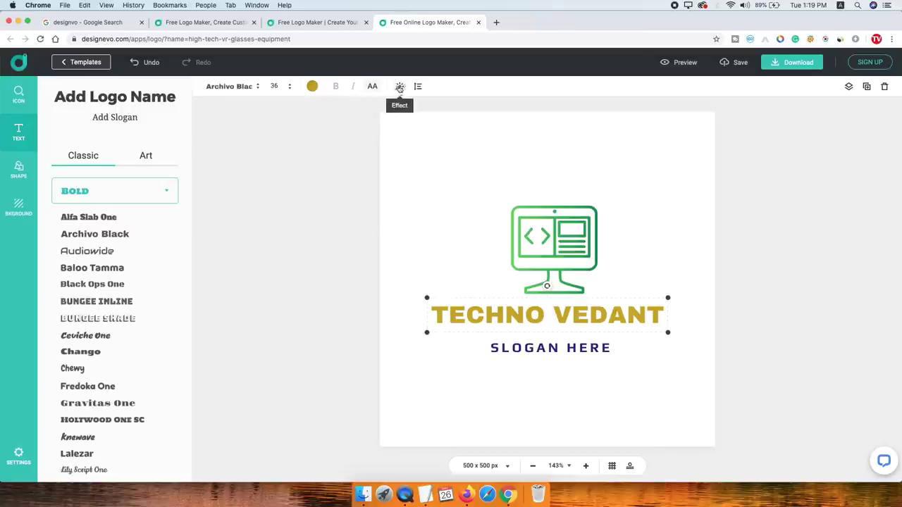
Add an outline to the TECHNO VEDANT text and try the Shadow/Glow effect, switching it off again
left_click(401, 87)
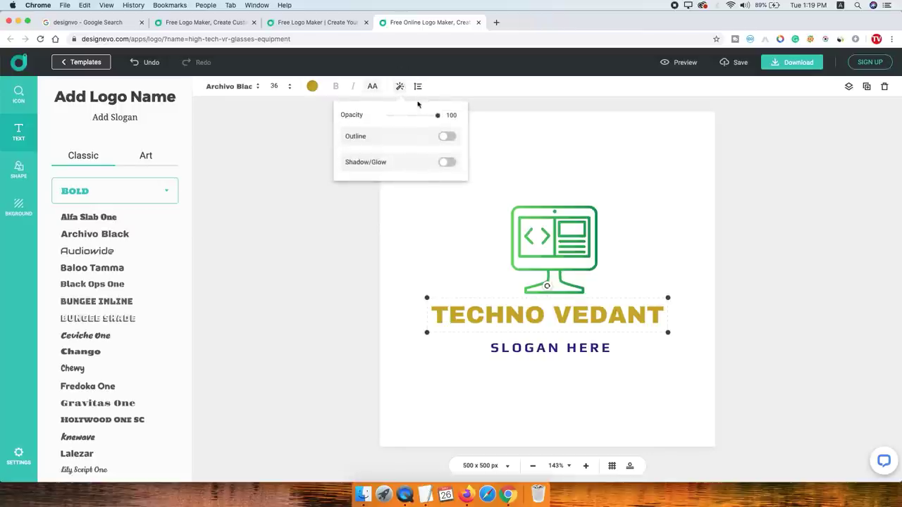
left_click(446, 137)
left_click(446, 194)
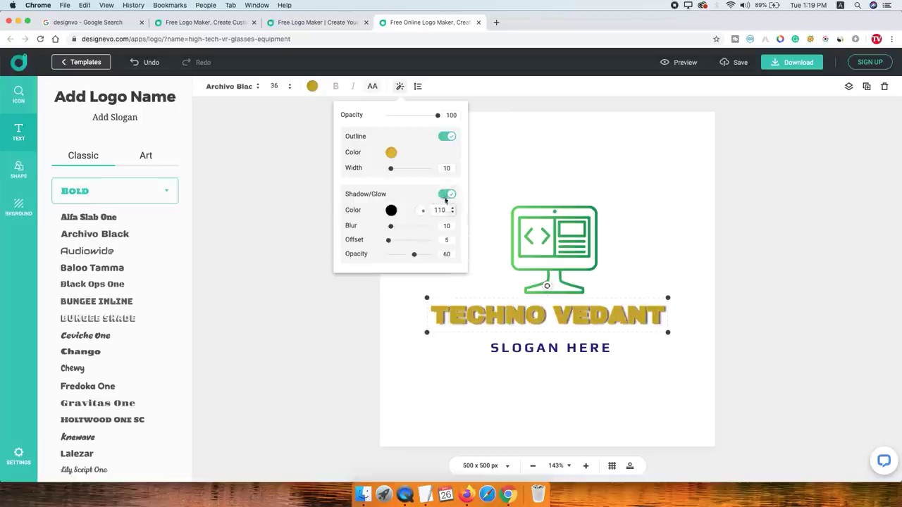
left_click(446, 193)
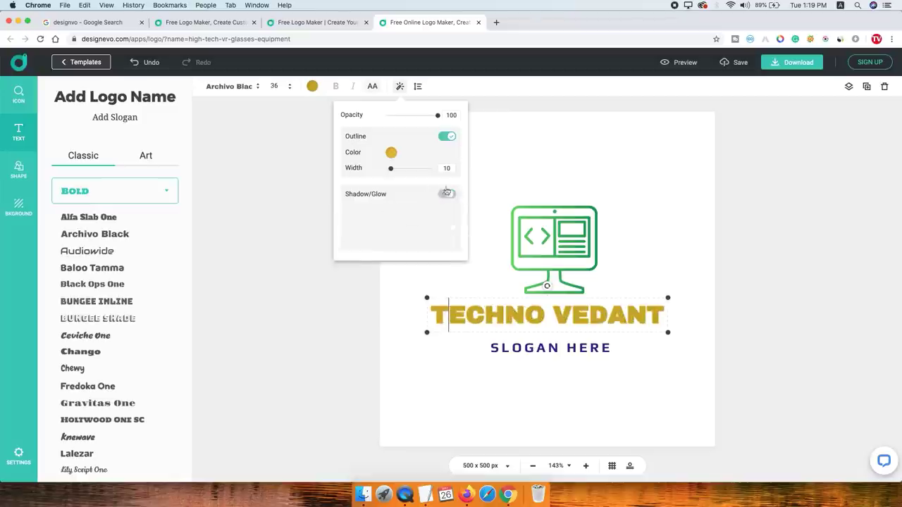
Switch off the outline on the TECHNO VEDANT text and adjust its spacing
left_click(447, 136)
left_click(418, 86)
left_click_drag(415, 134, 528, 163)
left_click(529, 163)
left_click(550, 349)
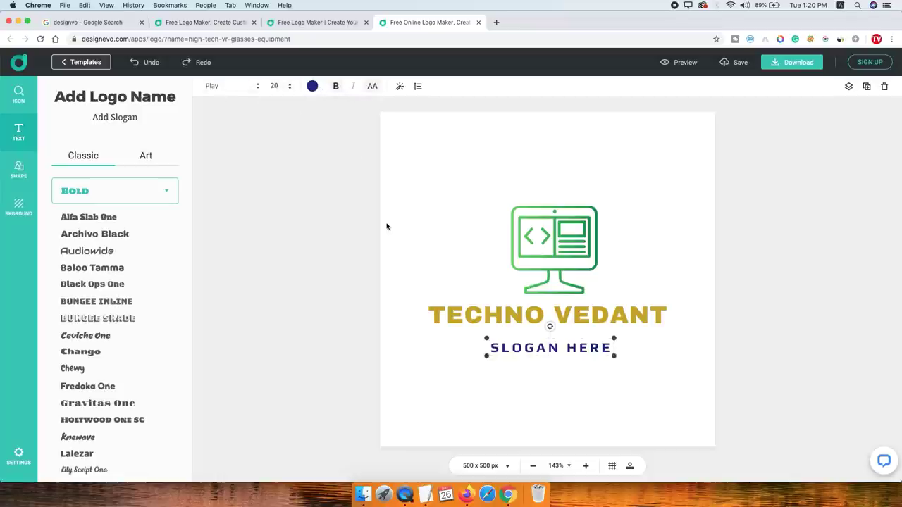
Try a square double-line badge enlarged into a frame around the whole logo, and delete it
left_click(19, 170)
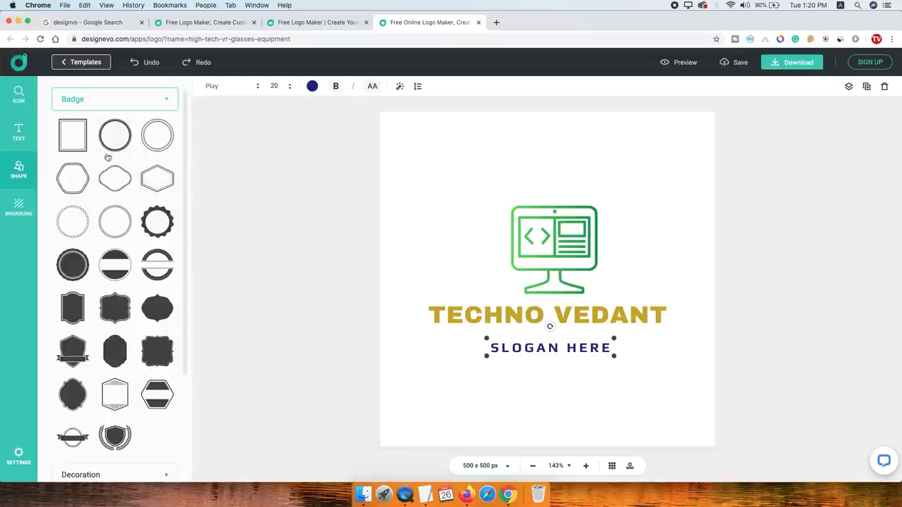
left_click(73, 136)
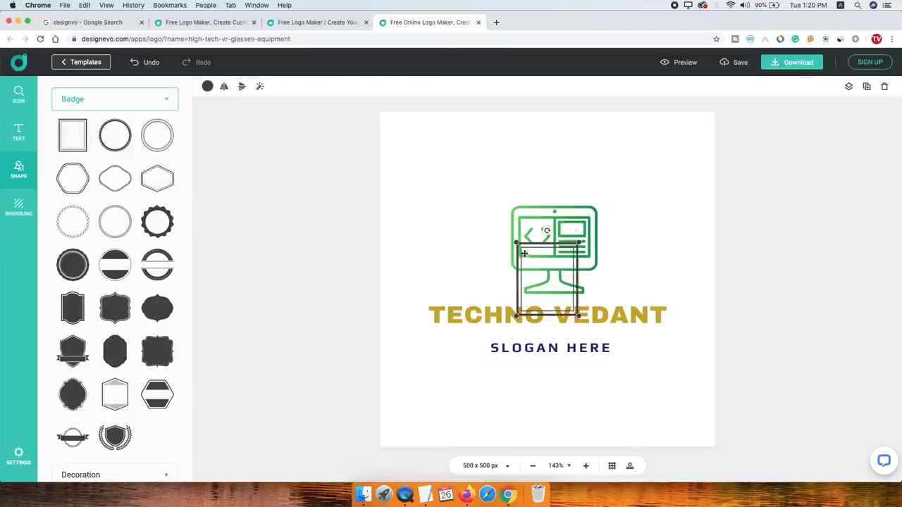
left_click_drag(517, 243, 349, 147)
left_click_drag(583, 323, 719, 454)
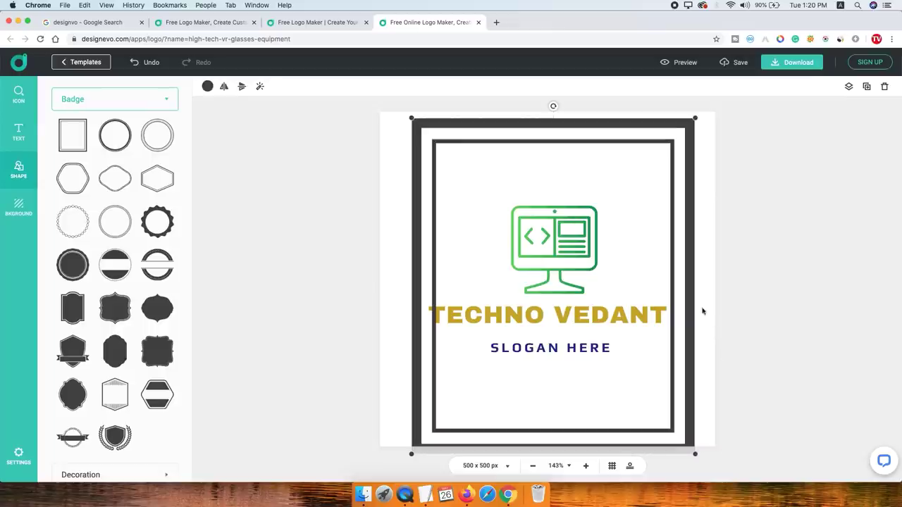
left_click(886, 87)
Browse the Decoration shapes and delete the green monitor icon from the logo
scroll(145, 291, "down", 4)
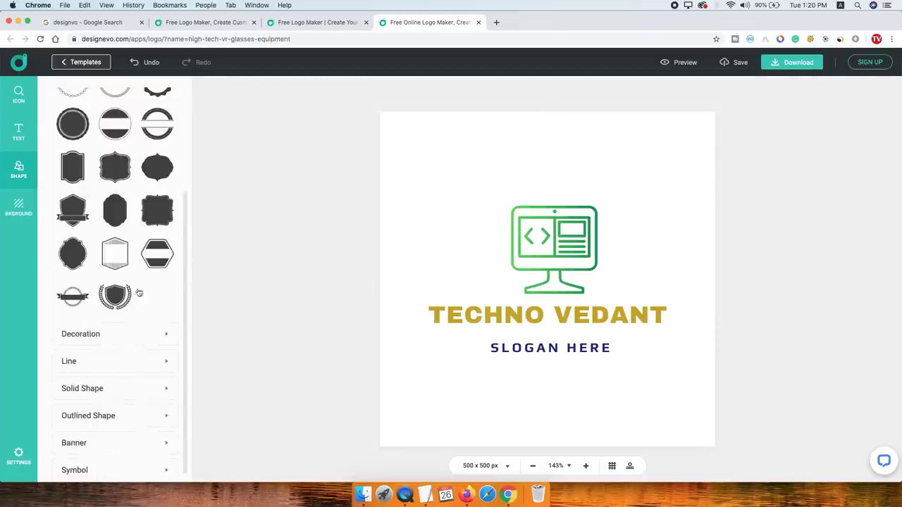
left_click(163, 323)
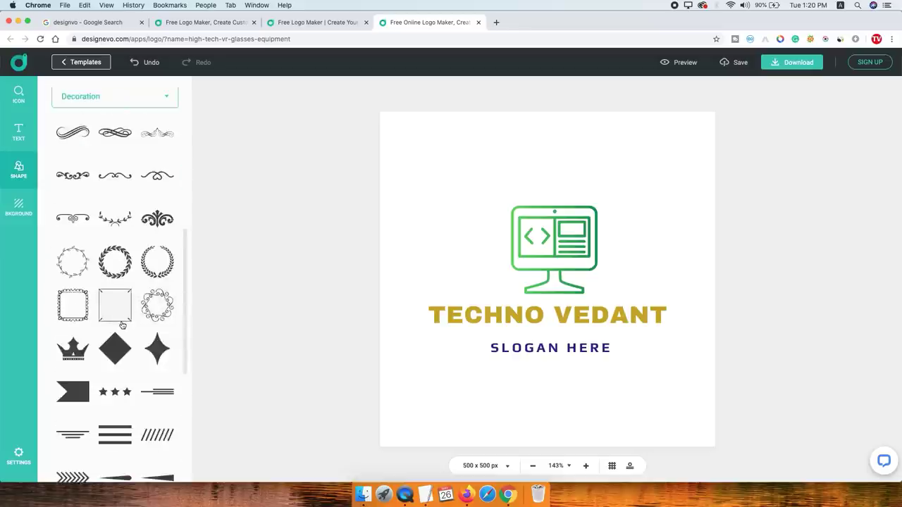
scroll(121, 324, "up", 3)
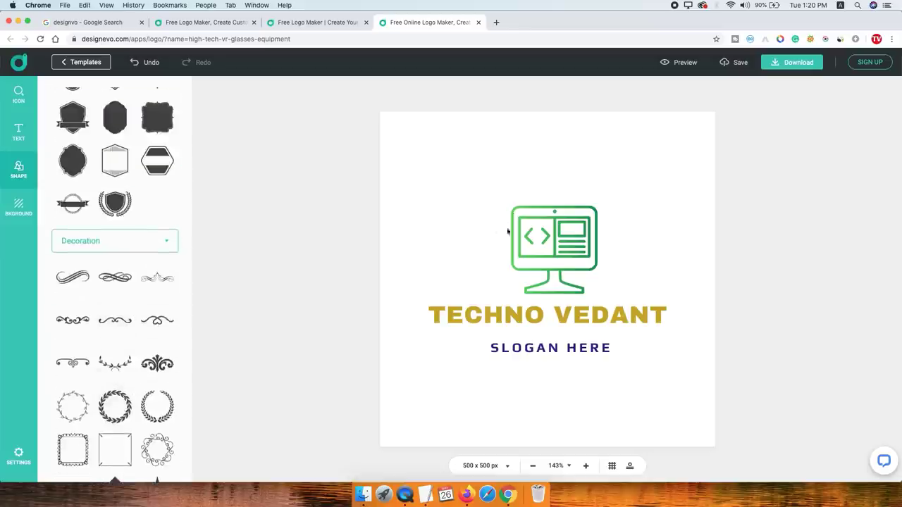
left_click(559, 242)
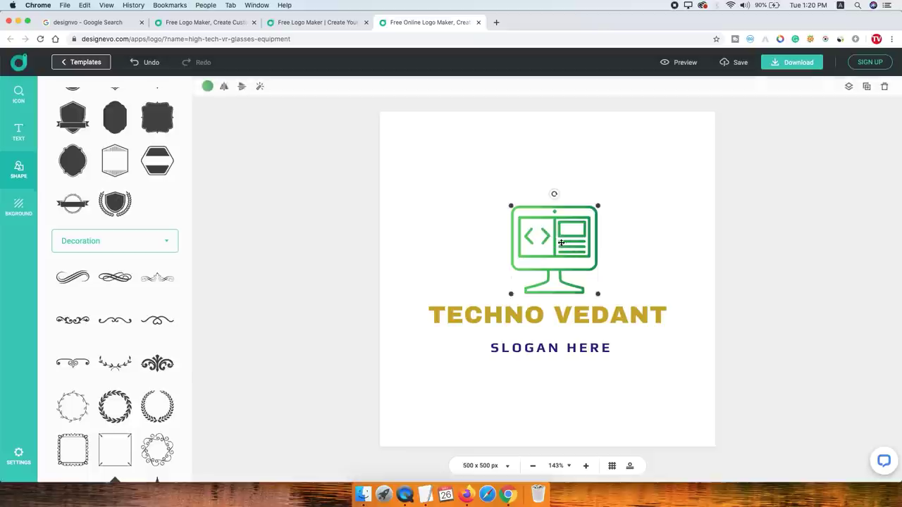
left_click(885, 87)
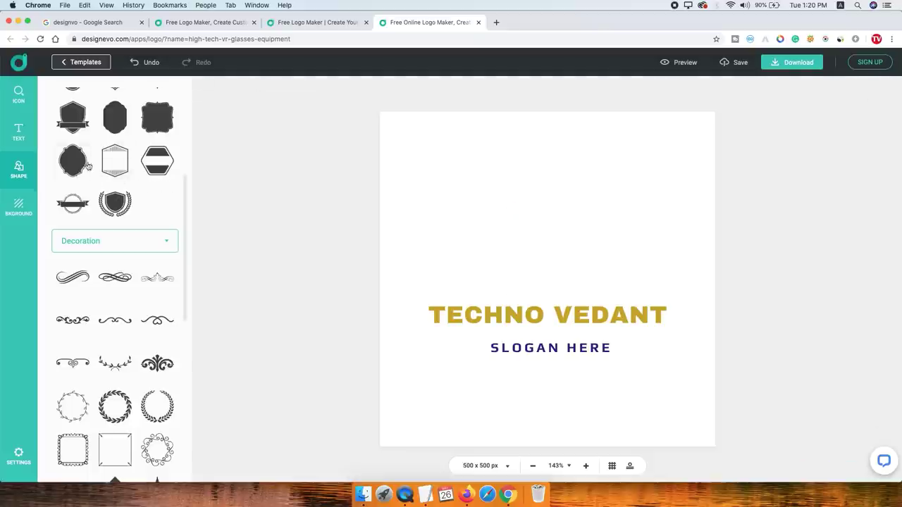
Add the shield badge with a ribbon, enlarge it and centre it above the TECHNO VEDANT text
left_click(70, 124)
left_click_drag(540, 275, 540, 255)
left_click_drag(572, 285, 594, 288)
left_click_drag(556, 251, 547, 246)
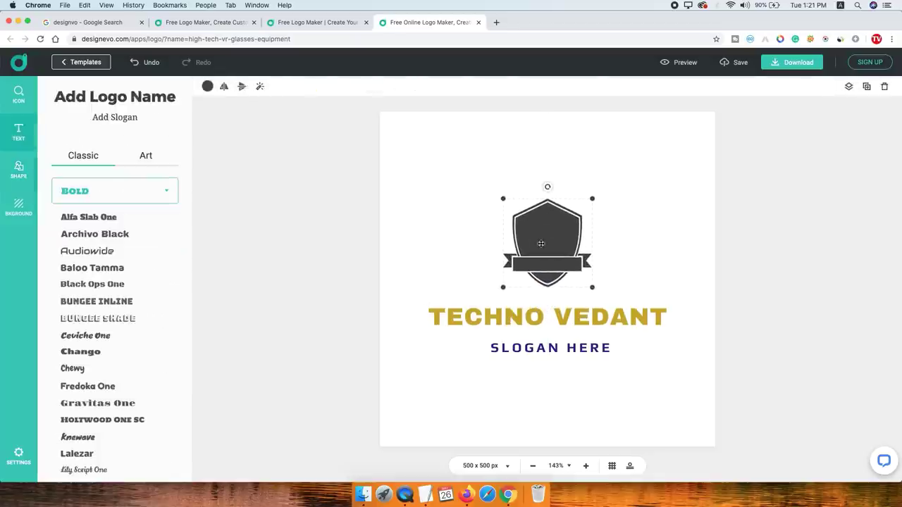
Add a new Archivo Black text and replace its placeholder wording with "TV"
left_click(99, 235)
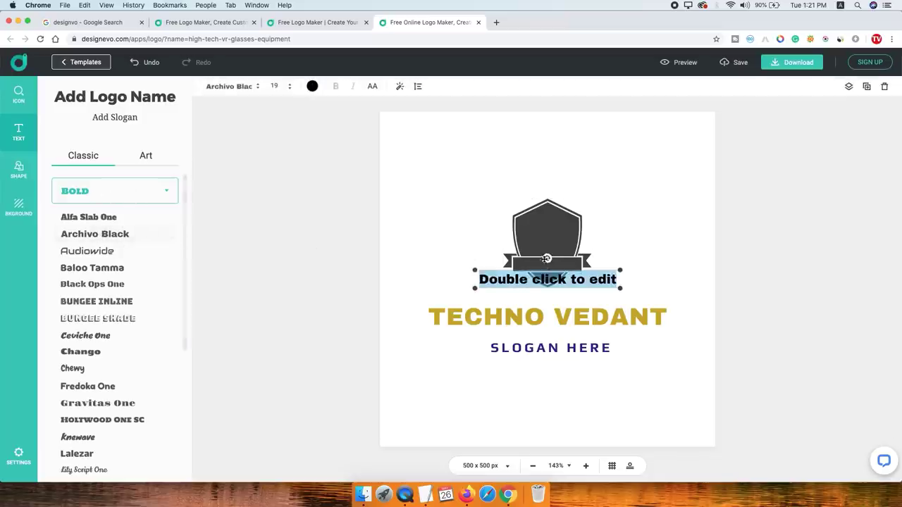
double_click(523, 280)
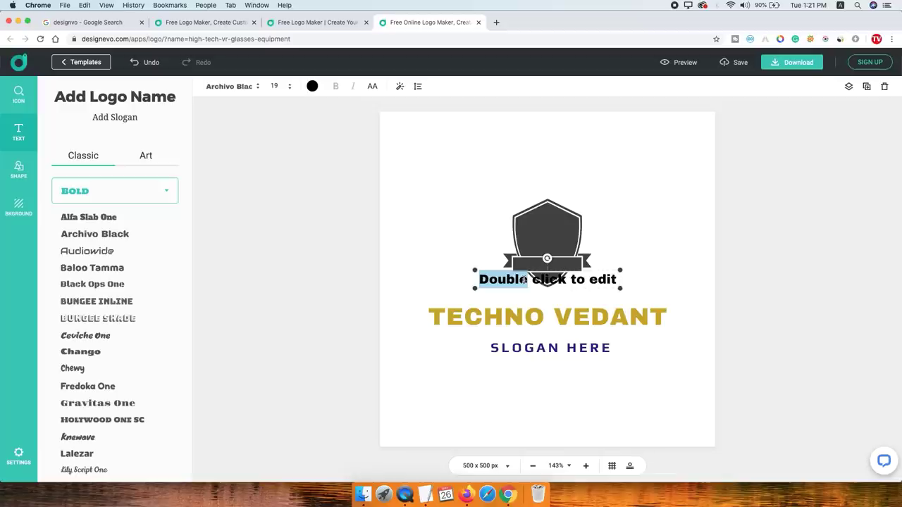
left_click_drag(524, 281, 632, 282)
type("TV")
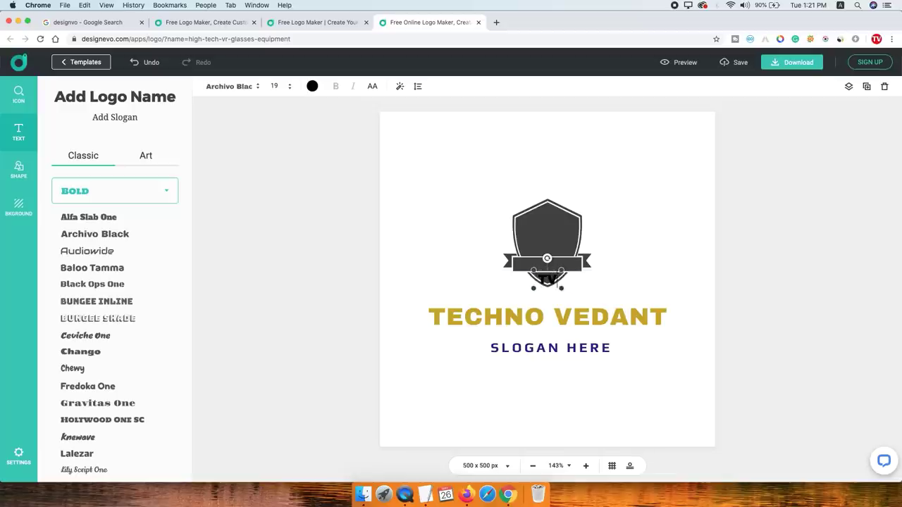
Colour the TV text white and place it, enlarged, in the middle of the shield
left_click(312, 86)
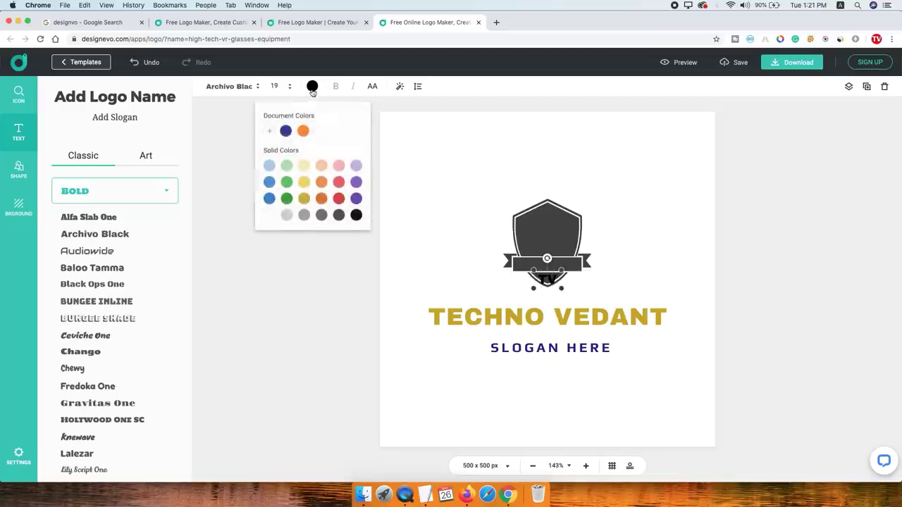
left_click(269, 214)
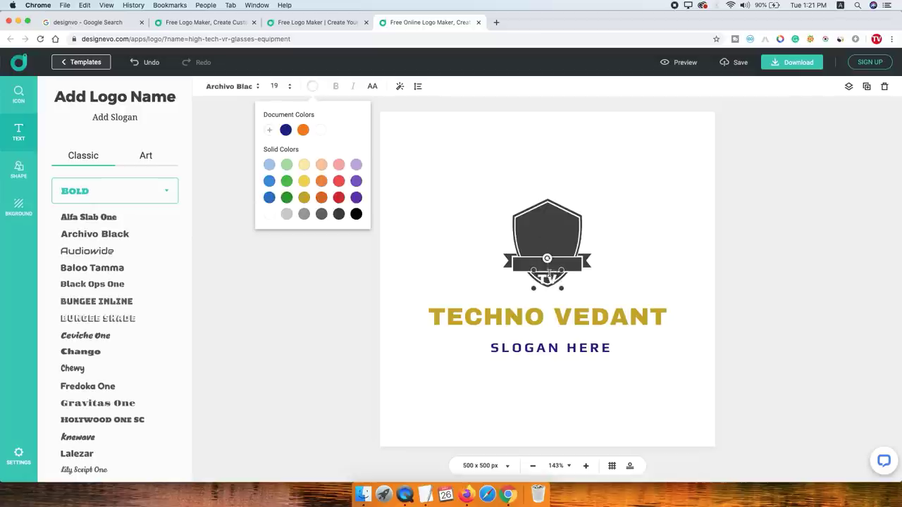
left_click_drag(562, 244, 569, 248)
left_click_drag(534, 225, 501, 212)
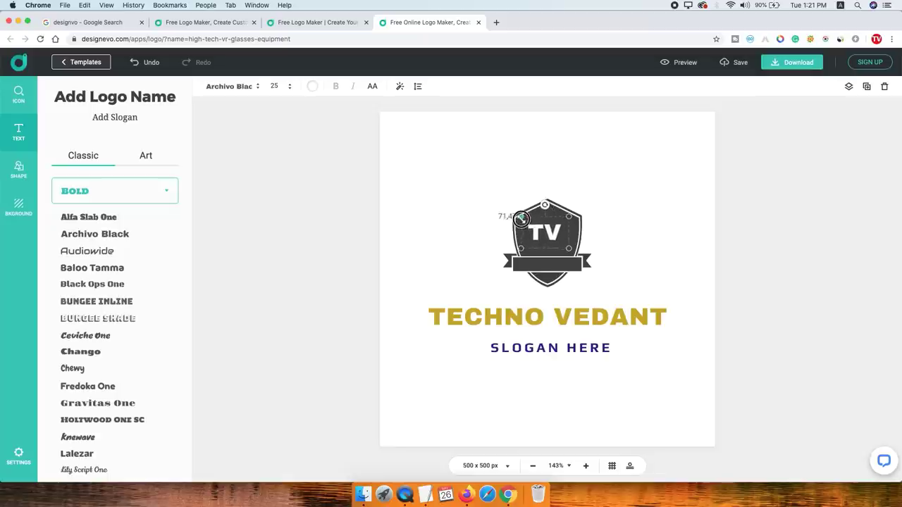
left_click(511, 219)
Turn off the transparent background setting for the logo
left_click(20, 203)
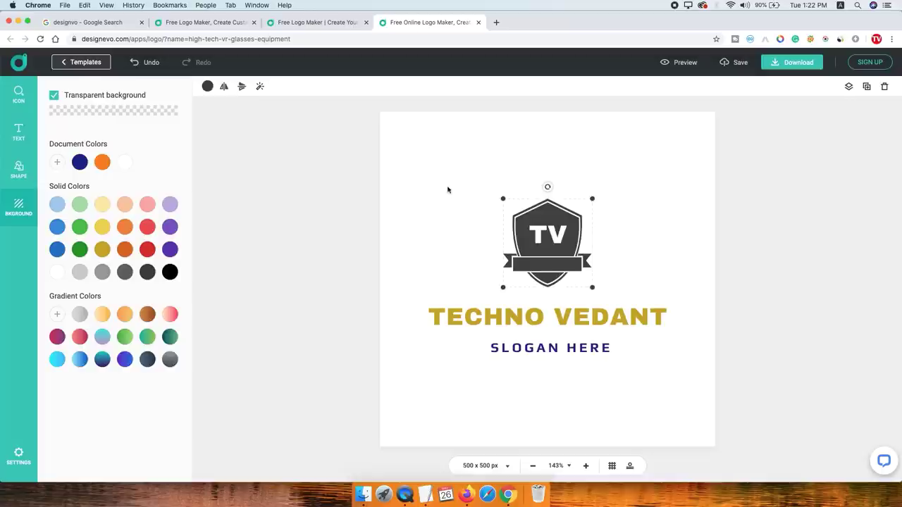
left_click(54, 97)
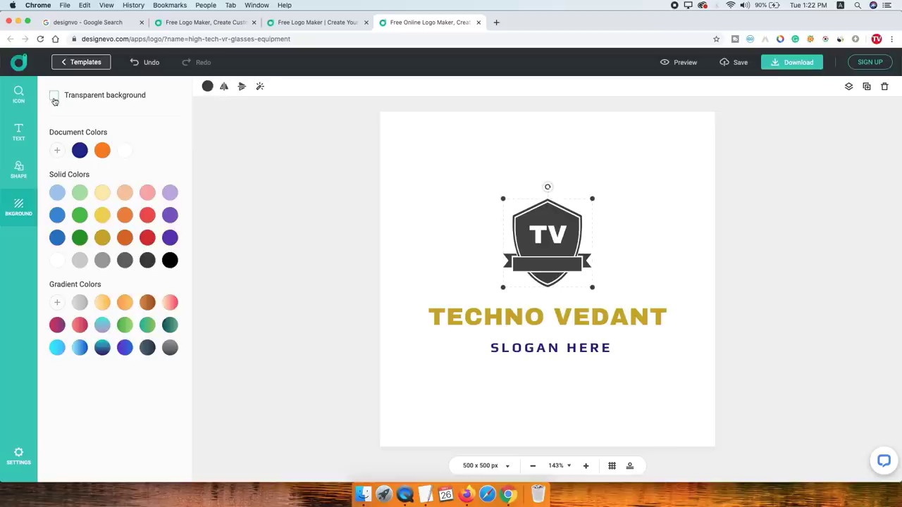
left_click(55, 98)
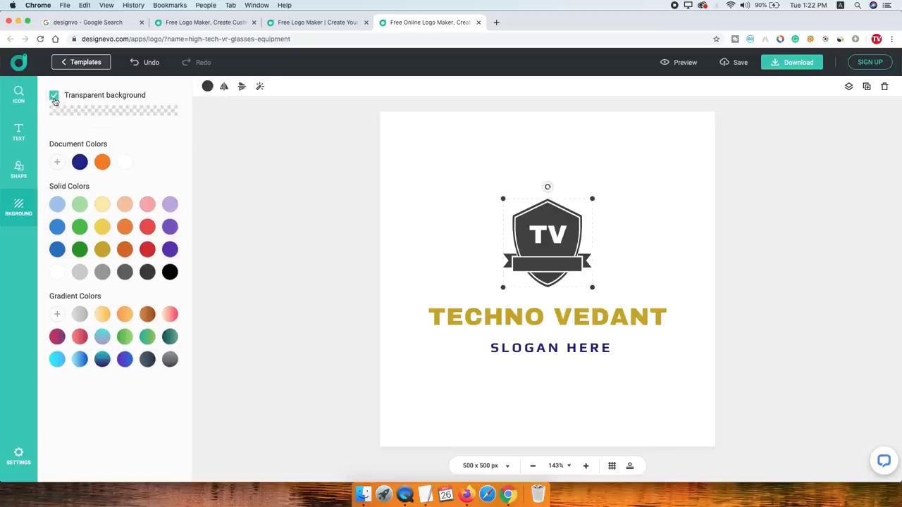
left_click(55, 98)
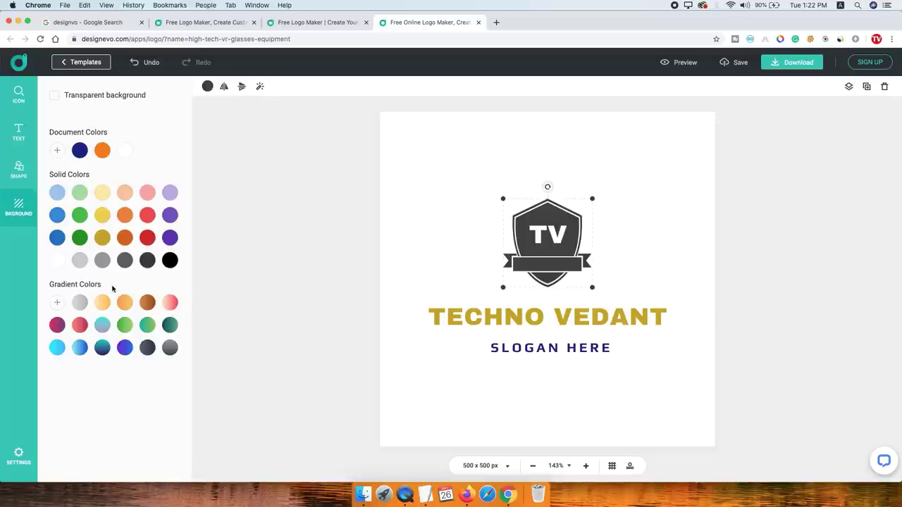
Try purple solid and teal-green gradient backgrounds, and settle on the cream-to-red gradient
left_click(172, 196)
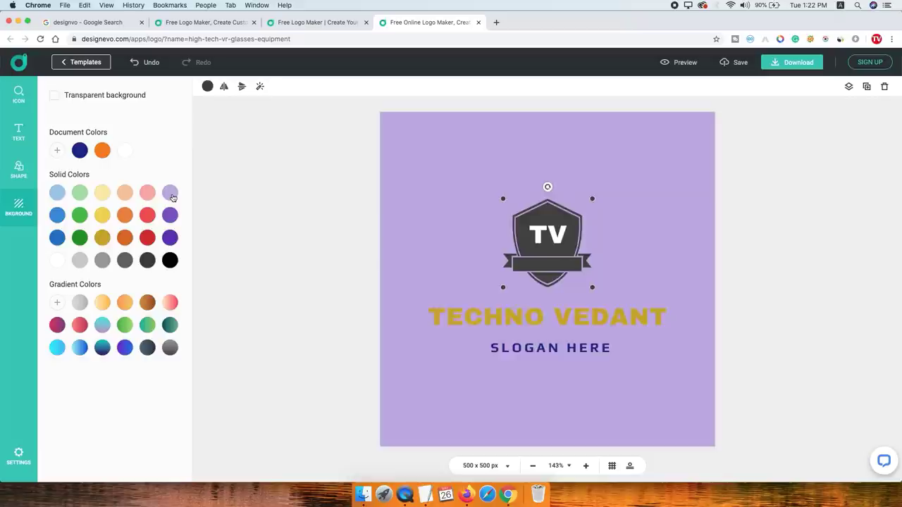
left_click(171, 218)
left_click(173, 240)
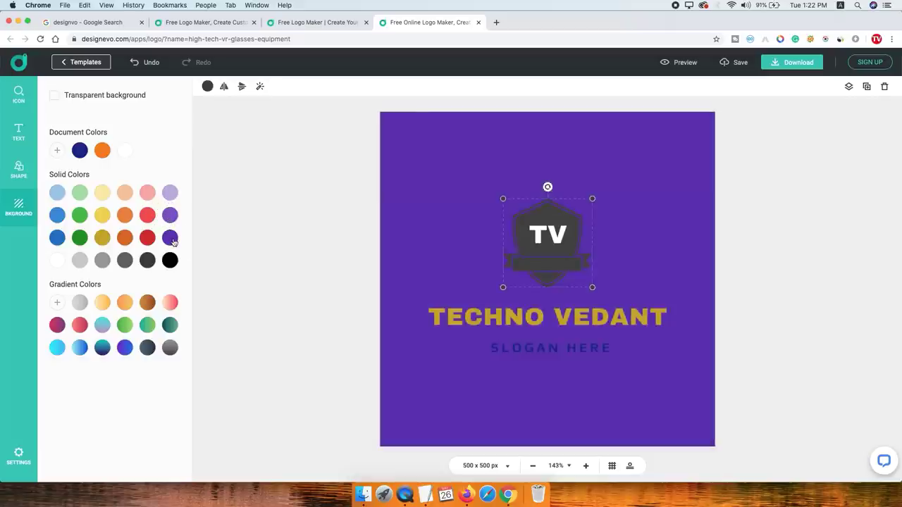
left_click(172, 307)
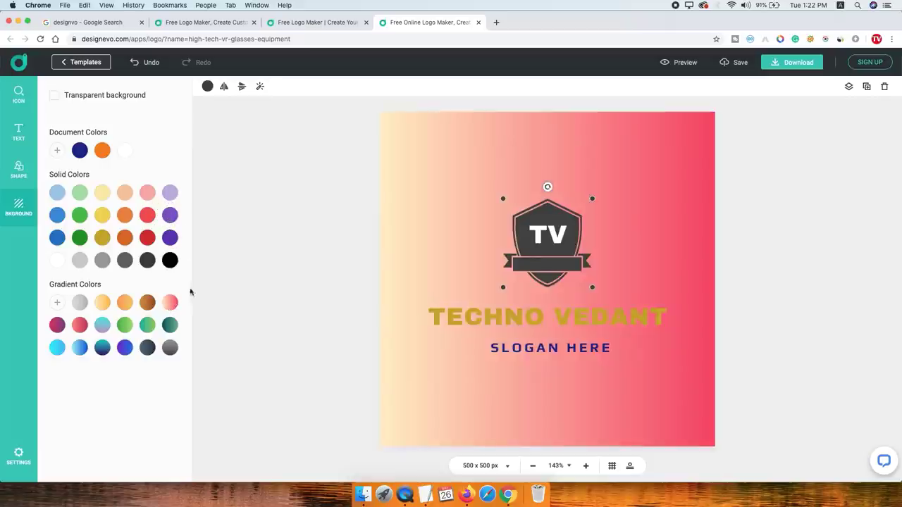
left_click(169, 330)
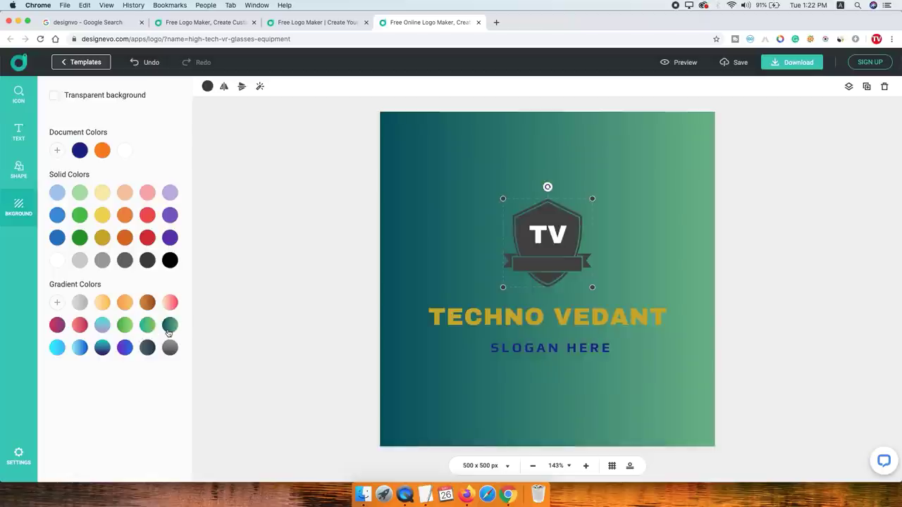
left_click(170, 304)
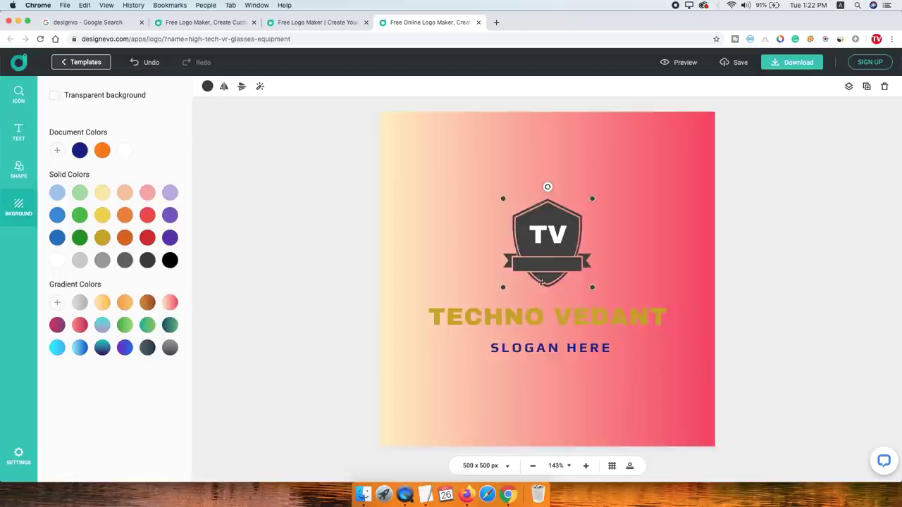
Recolour the whole TECHNO VEDANT text in solid white
left_click(518, 318)
left_click(534, 318)
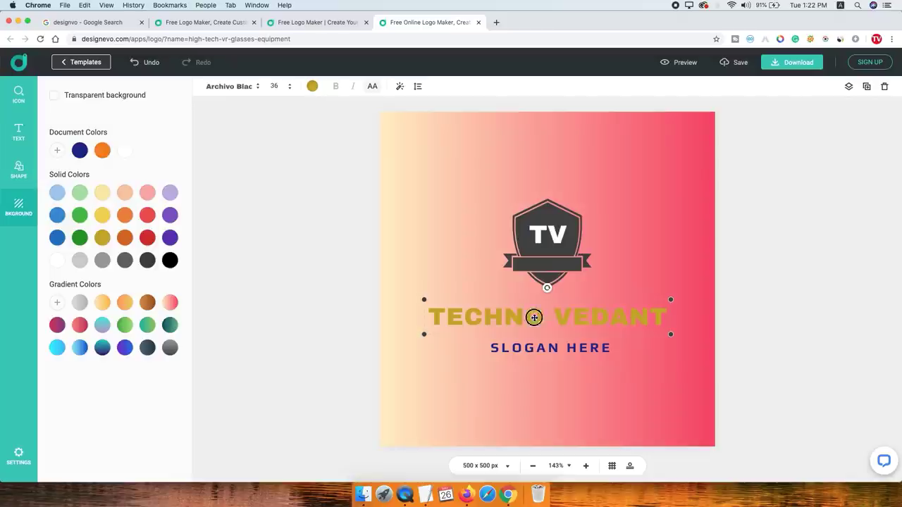
key("super+a")
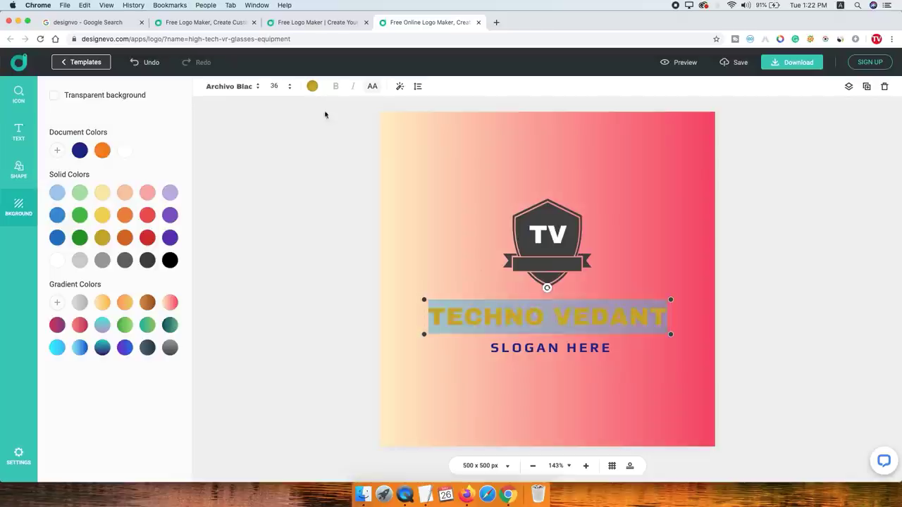
left_click(313, 87)
left_click(270, 215)
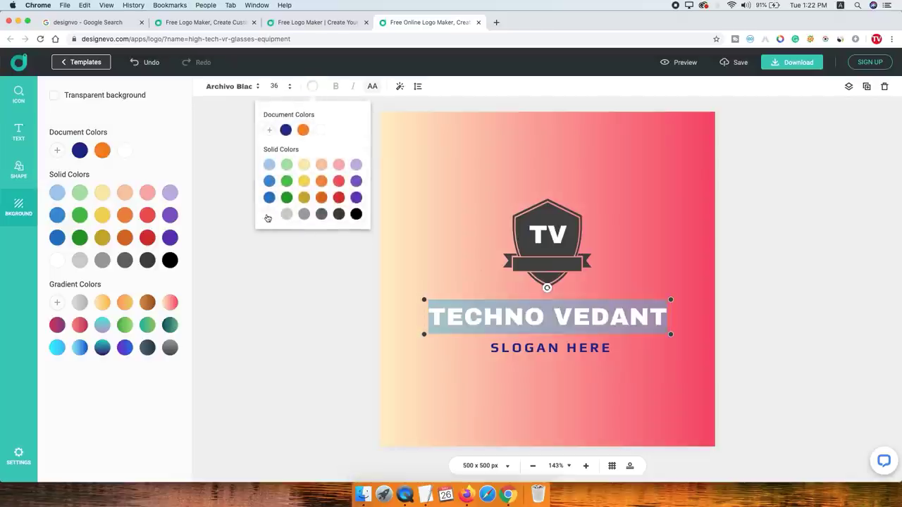
left_click(280, 306)
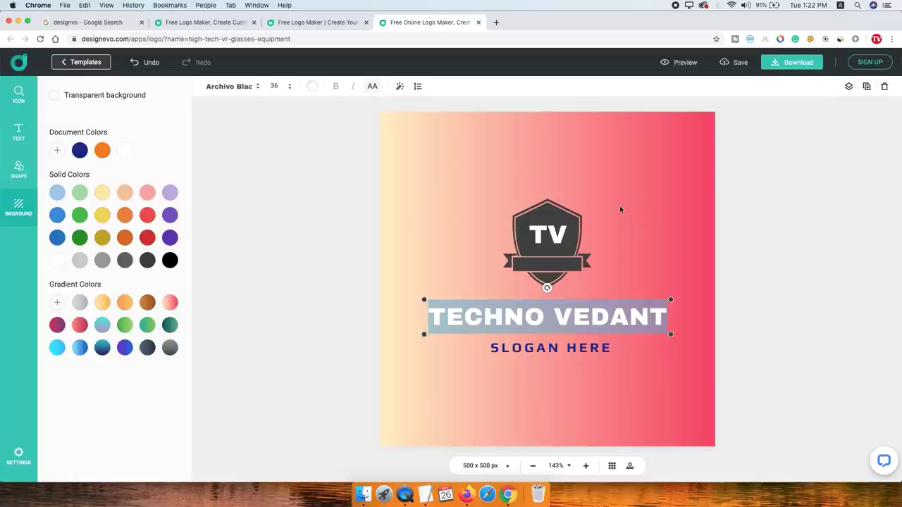
Choose the low-resolution free logo download and submit the completed account sign-up form
left_click(797, 65)
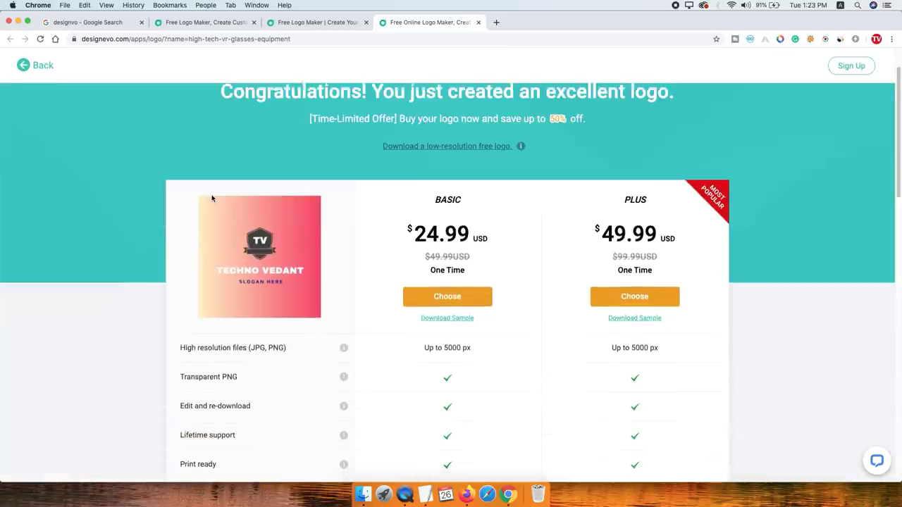
scroll(246, 196, "down", 1)
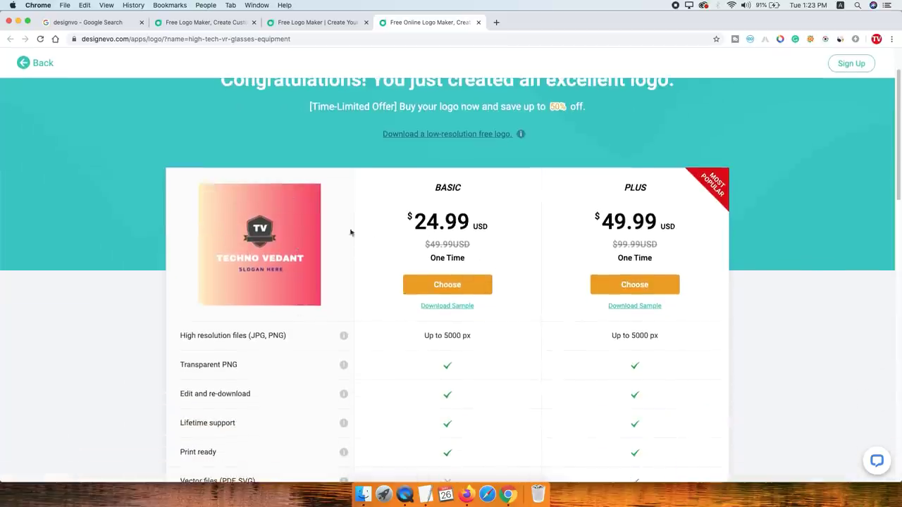
left_click_drag(390, 218, 246, 234)
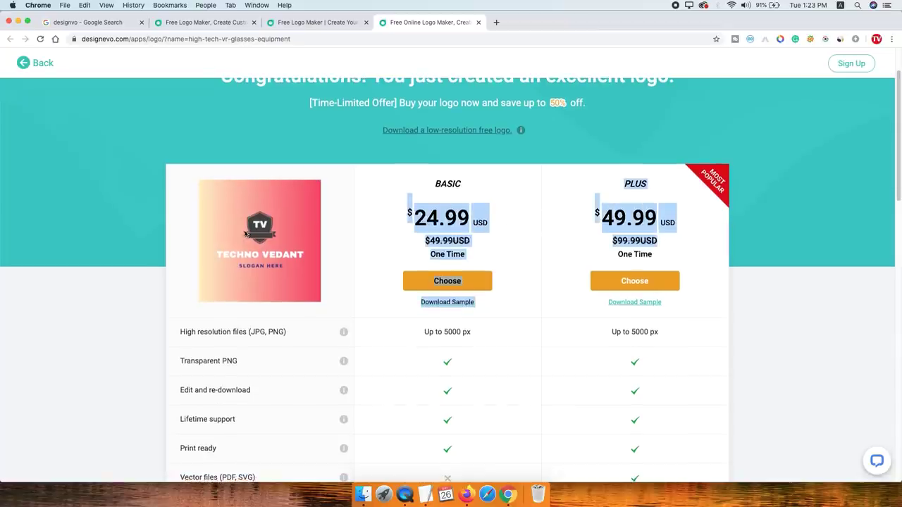
scroll(302, 215, "down", 2)
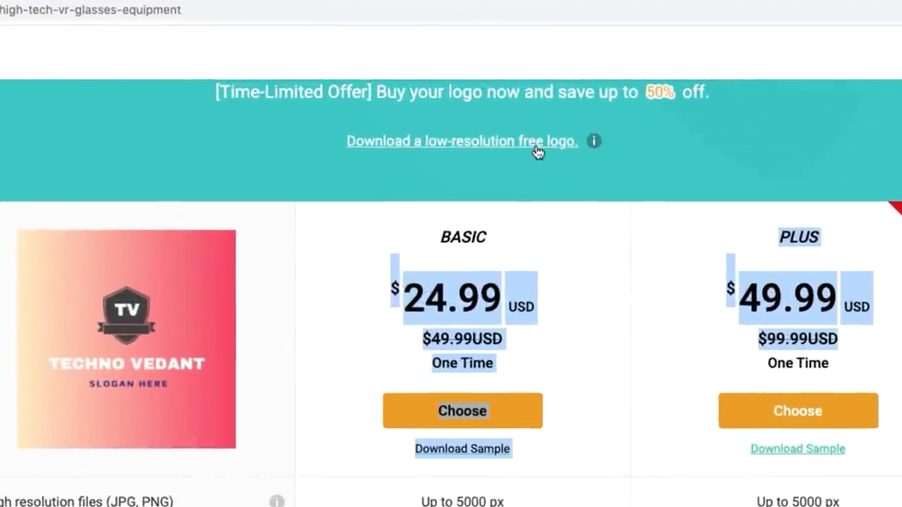
left_click(541, 151)
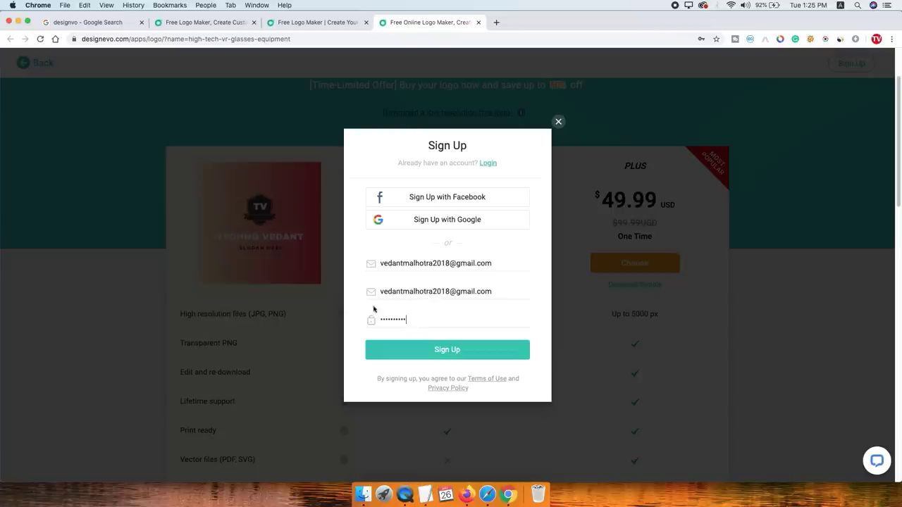
left_click(463, 351)
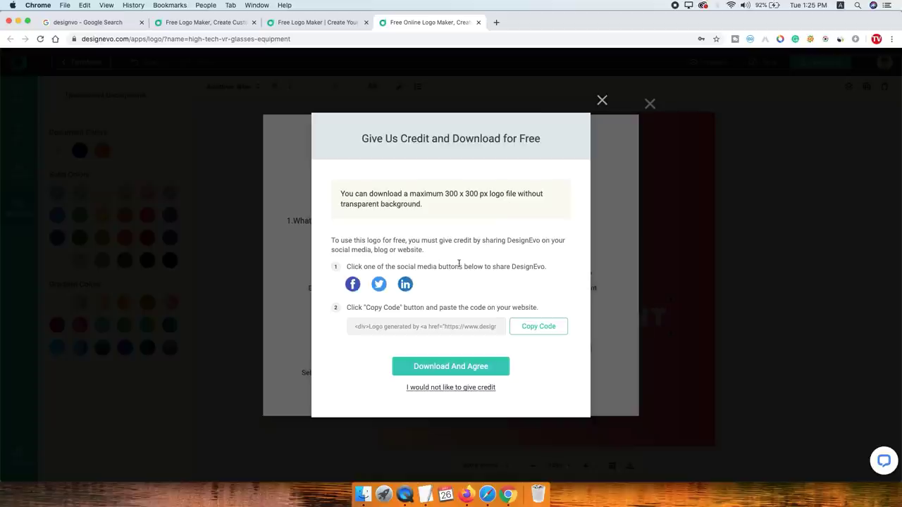
Download the free logo under the credit agreement, and confirm the DesignEvo account through its welcome email in Gmail
left_click(466, 367)
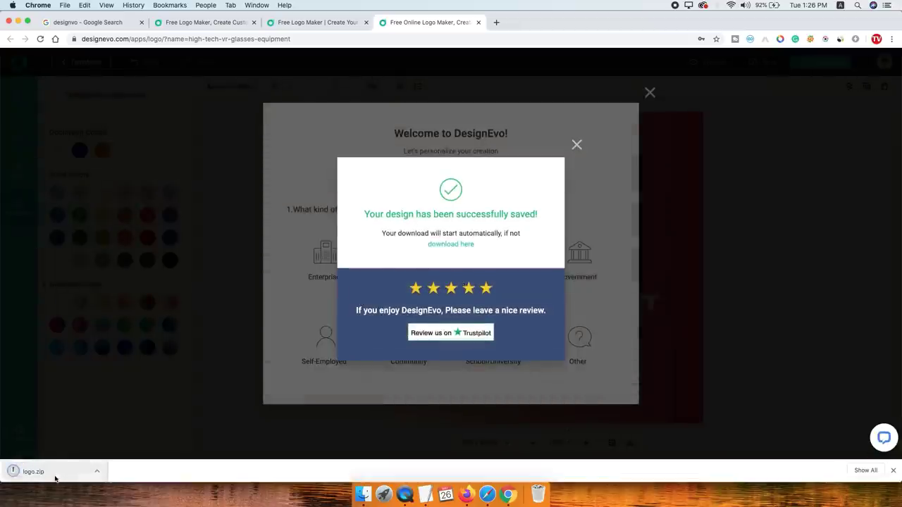
left_click(48, 479)
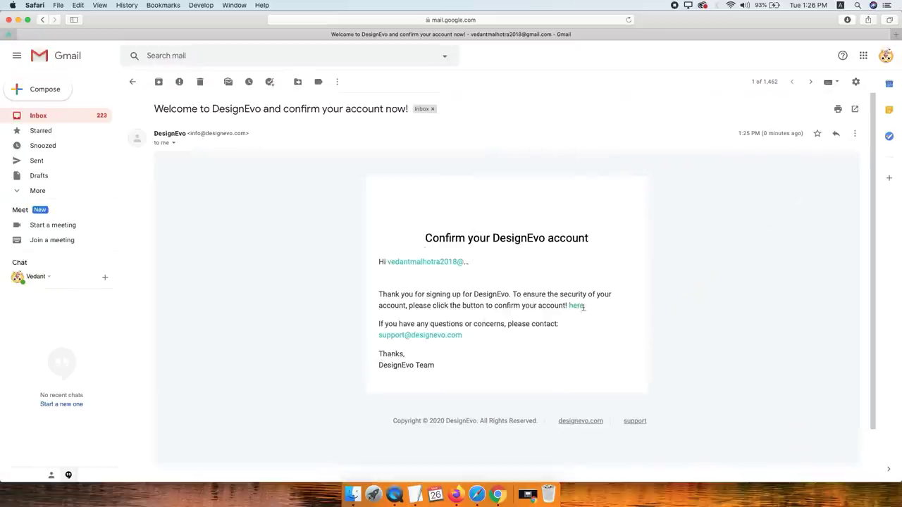
left_click(578, 307)
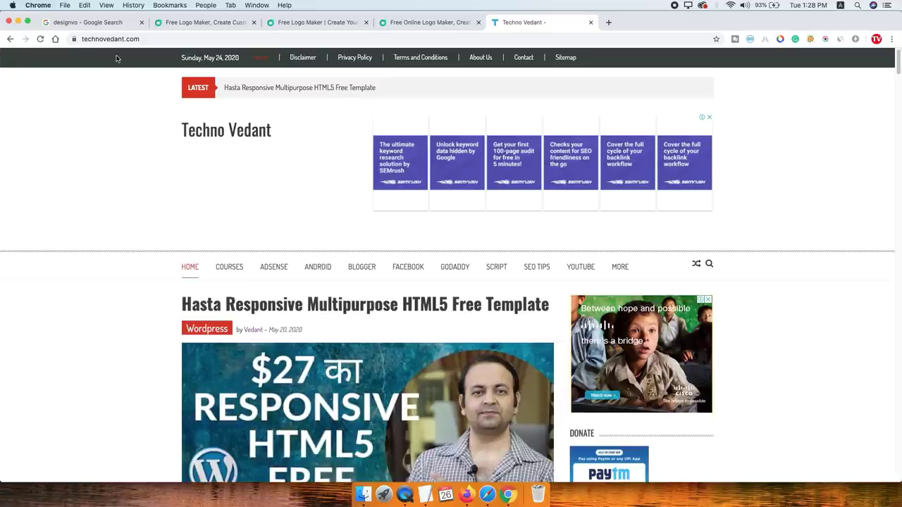
Examine the free Udemy course listings, archives and category options on the Techno Vedant coupon site
left_click(232, 270)
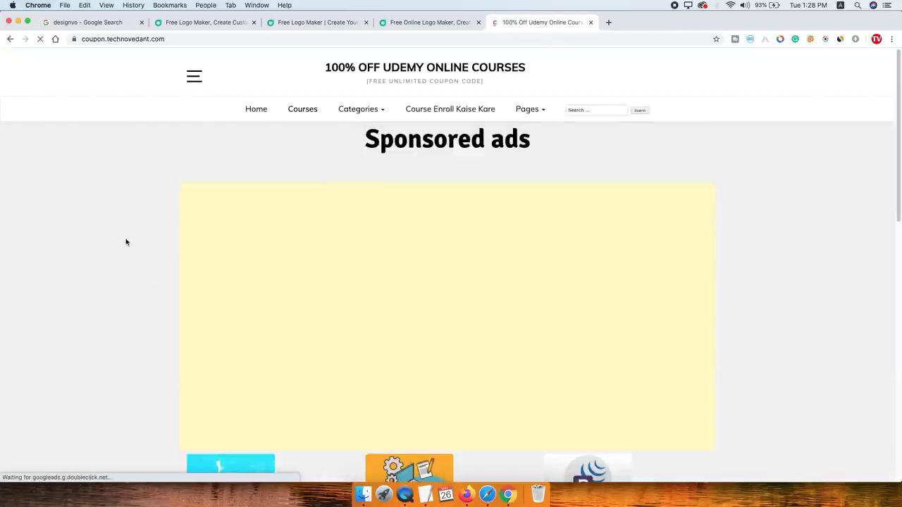
scroll(126, 242, "down", 2)
scroll(126, 242, "down", 8)
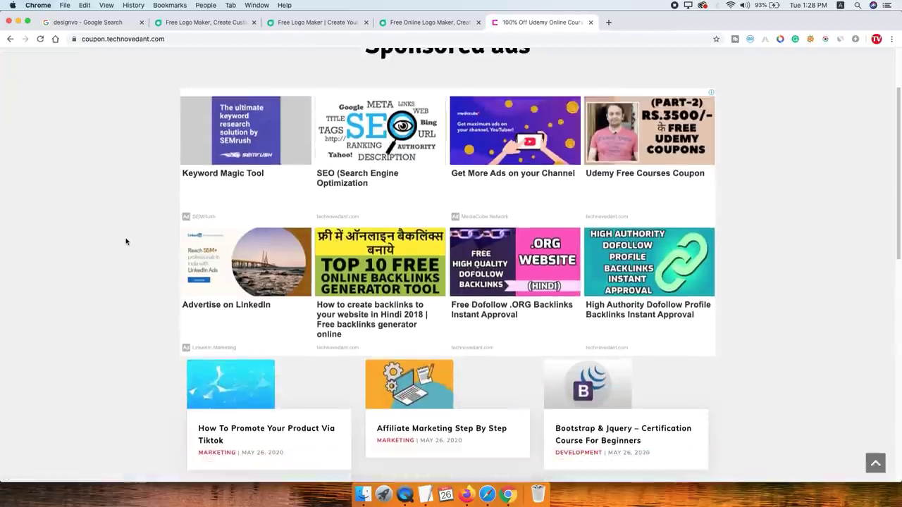
scroll(127, 241, "down", 9)
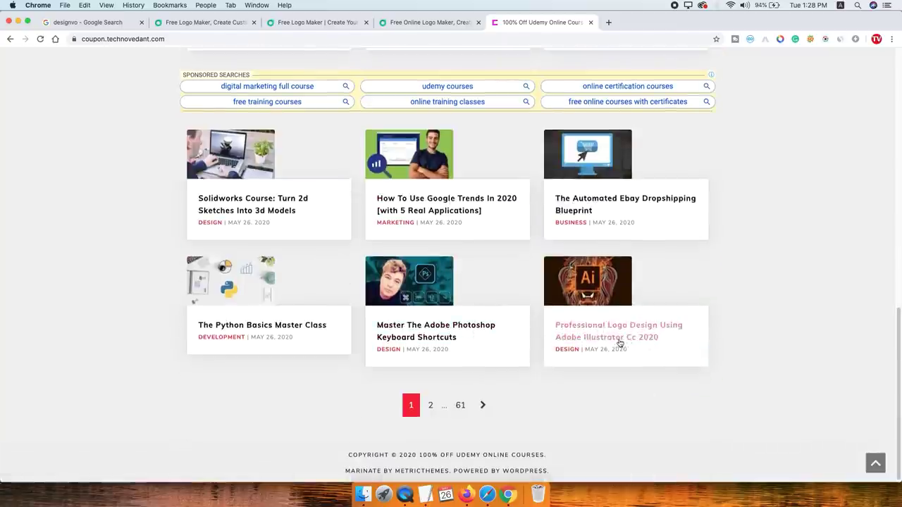
scroll(620, 343, "up", 15)
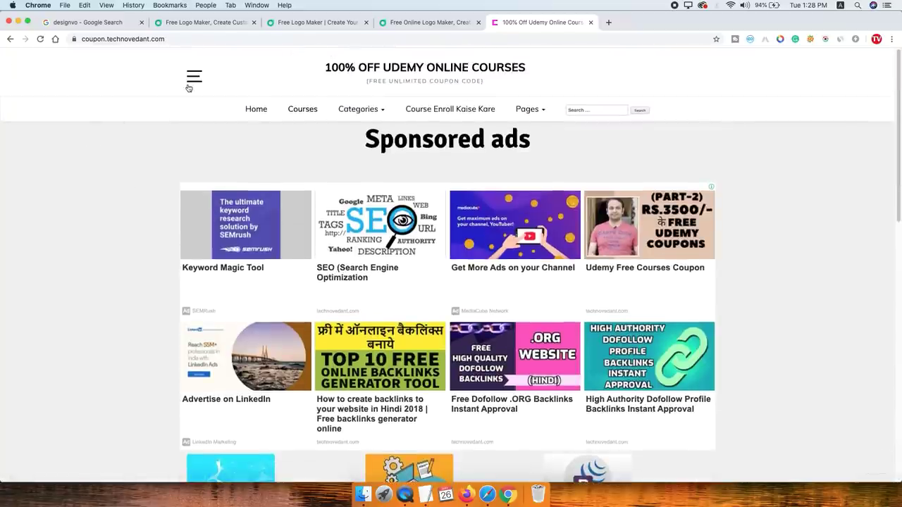
left_click(188, 84)
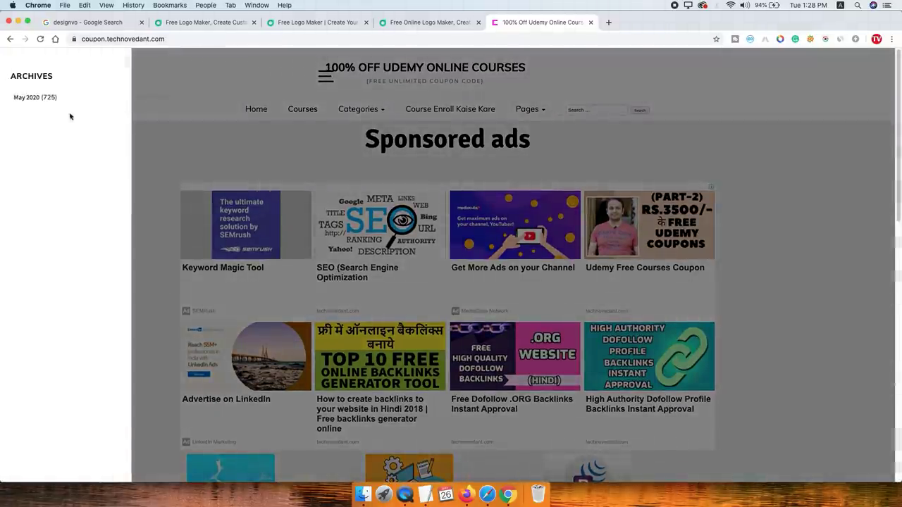
left_click(177, 153)
mouse_move(359, 113)
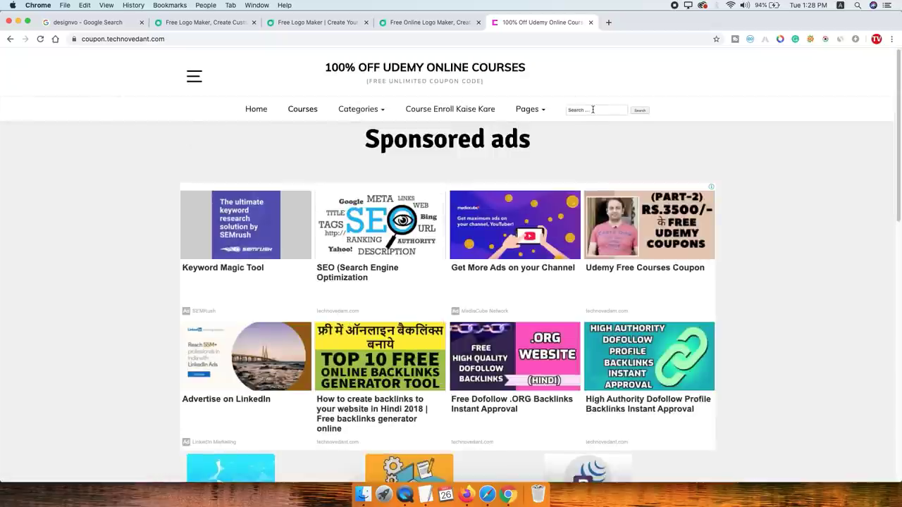
scroll(771, 175, "down", 5)
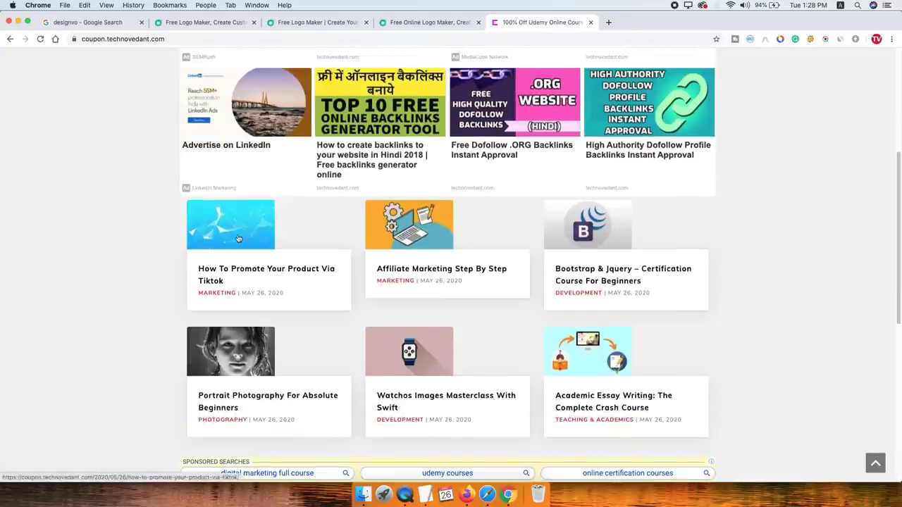
scroll(238, 238, "down", 3)
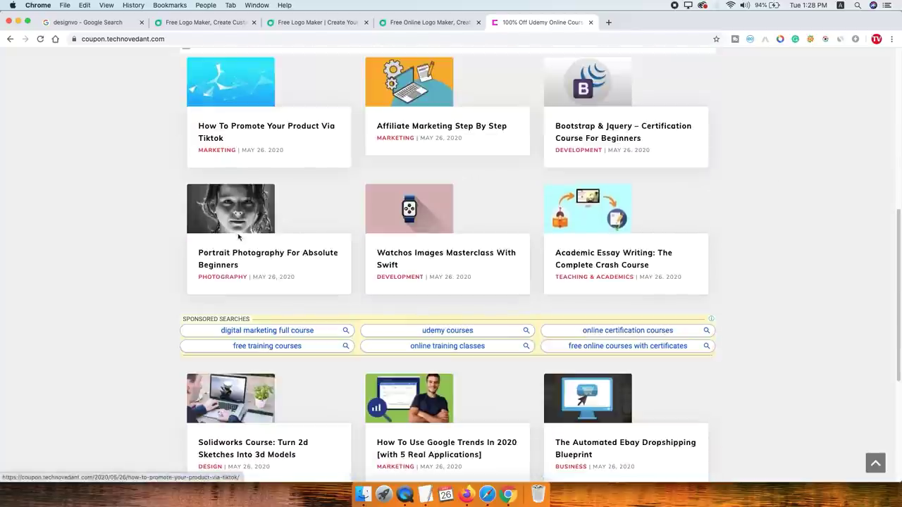
Open the How To Promote Your Product Via Tiktok post, follow its free course link to Udemy and enroll in the course
left_click(242, 93)
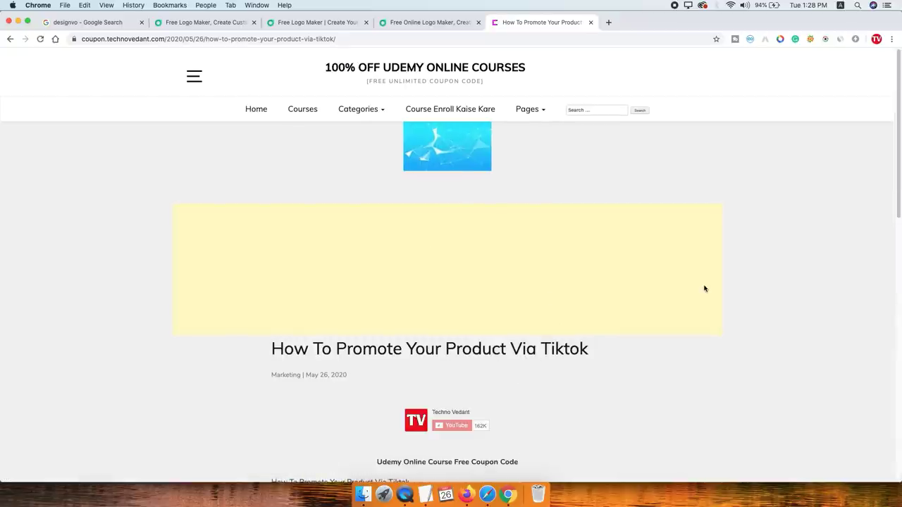
scroll(705, 289, "down", 15)
left_click(435, 314)
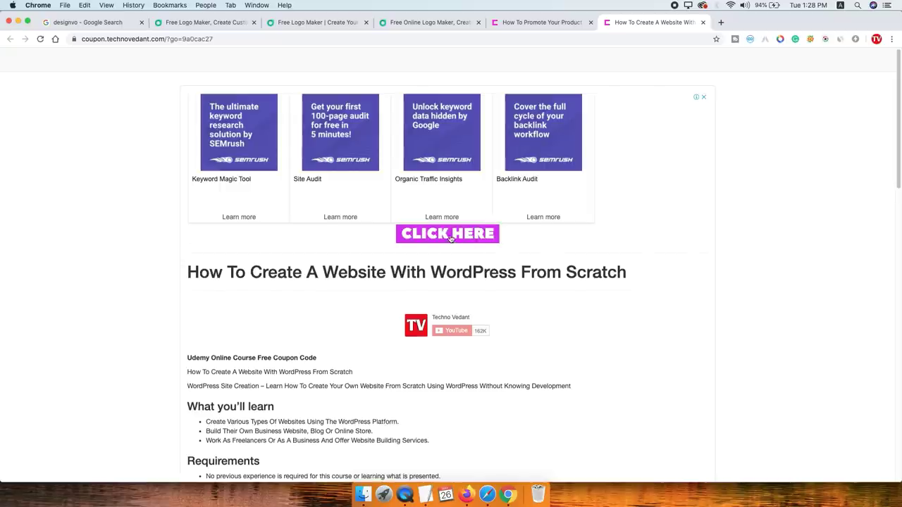
left_click(491, 246)
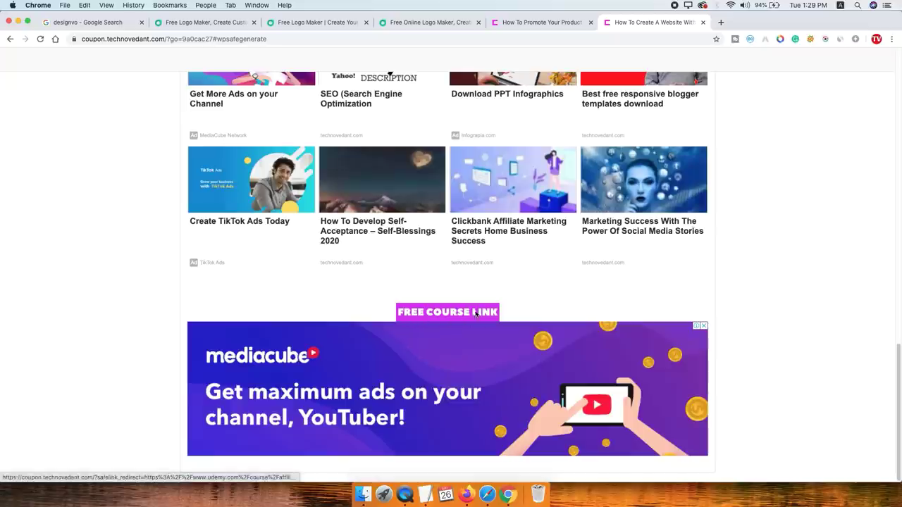
left_click(476, 314)
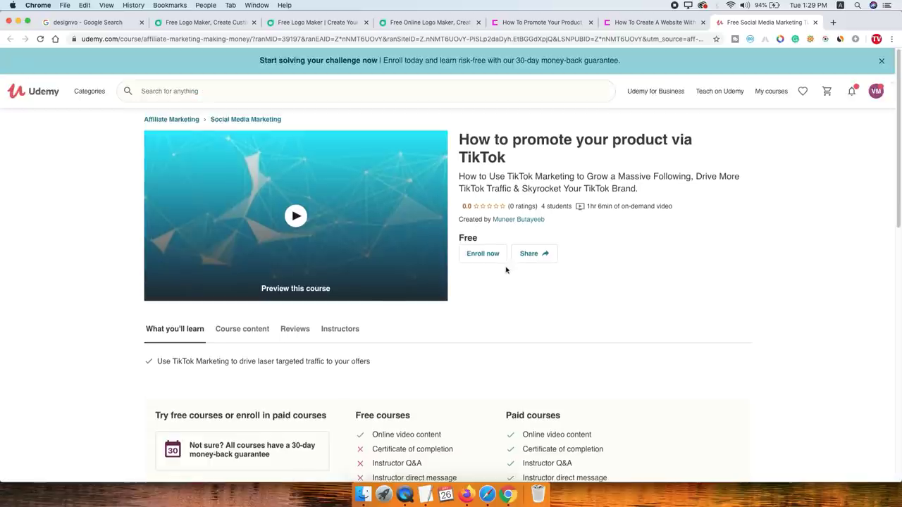
left_click(485, 255)
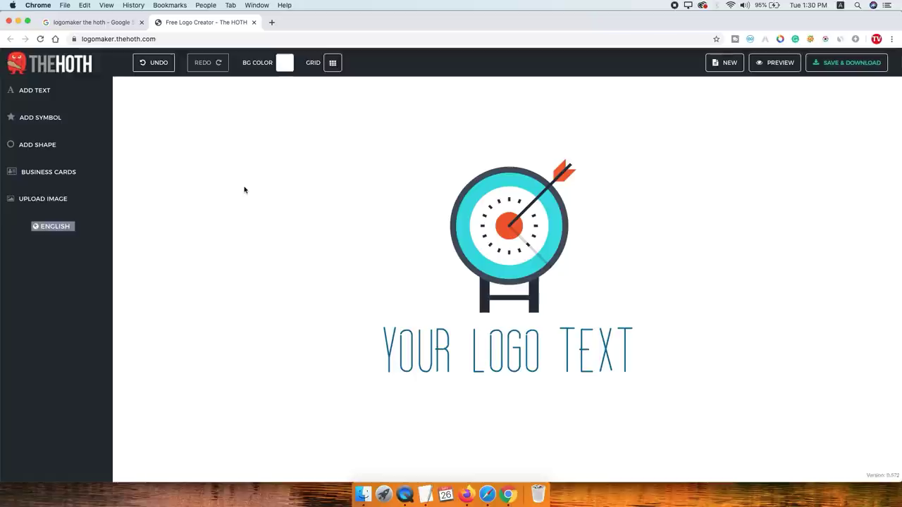
In The HOTH logo creator, try an extra text element above the target symbol and delete it
left_click(497, 235)
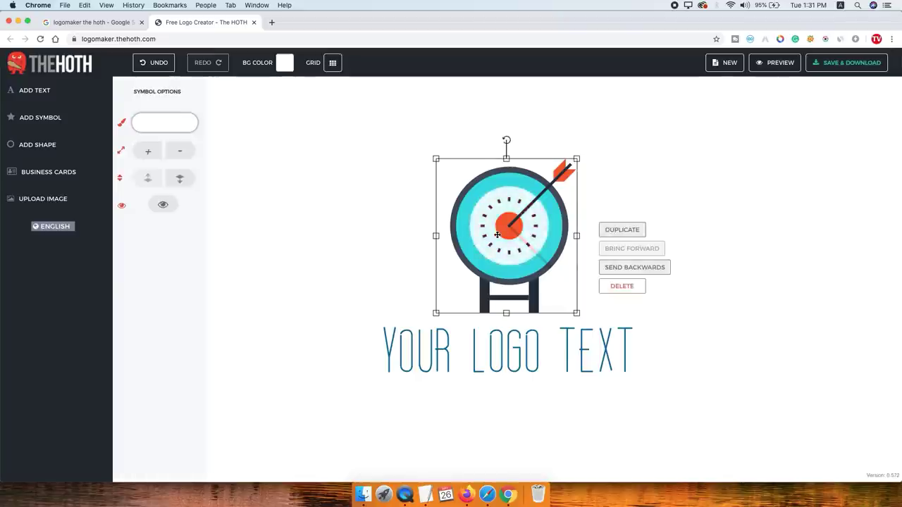
left_click(465, 344)
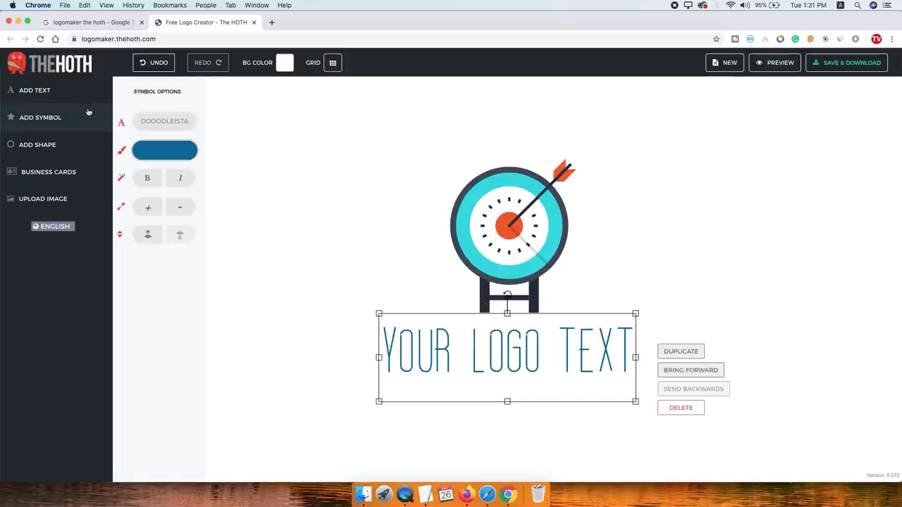
left_click(35, 91)
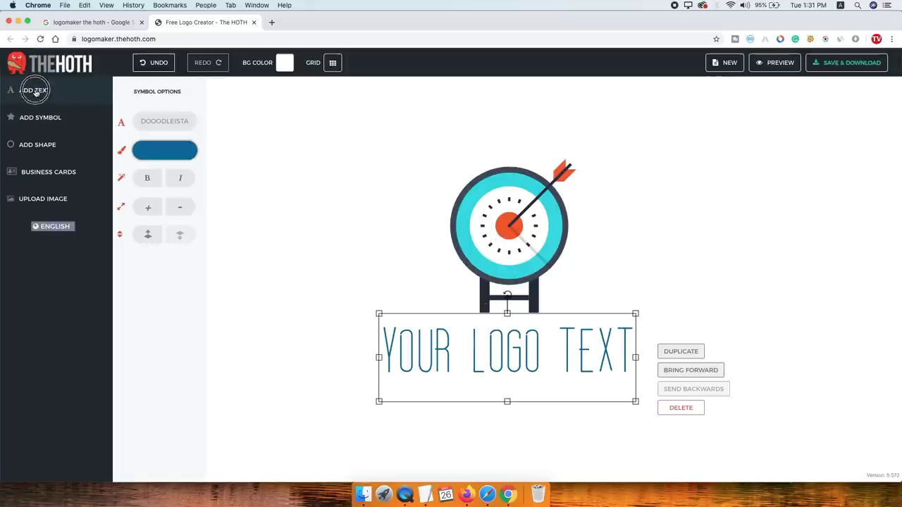
left_click_drag(470, 162, 391, 168)
left_click(470, 183)
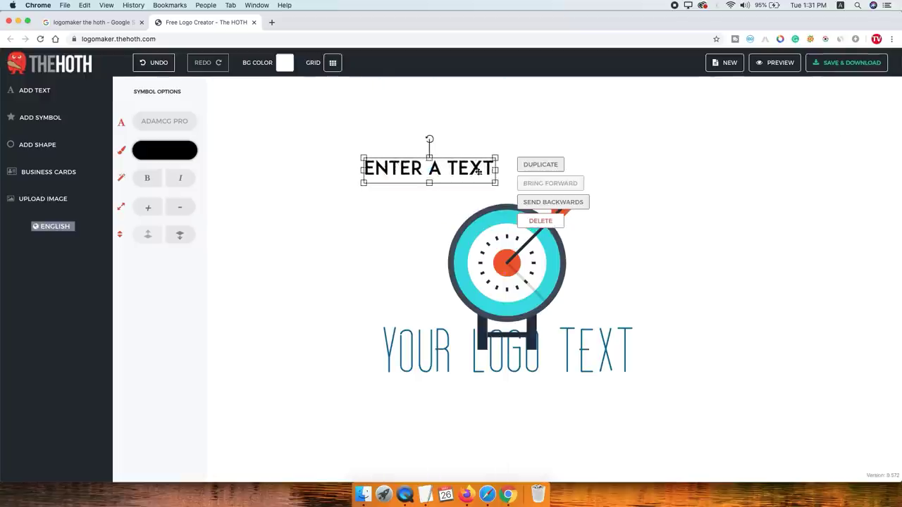
left_click(548, 221)
Move the target symbol up clear of the logo text, and replace the placeholder text with TECHNO VEDANT
left_click(528, 248)
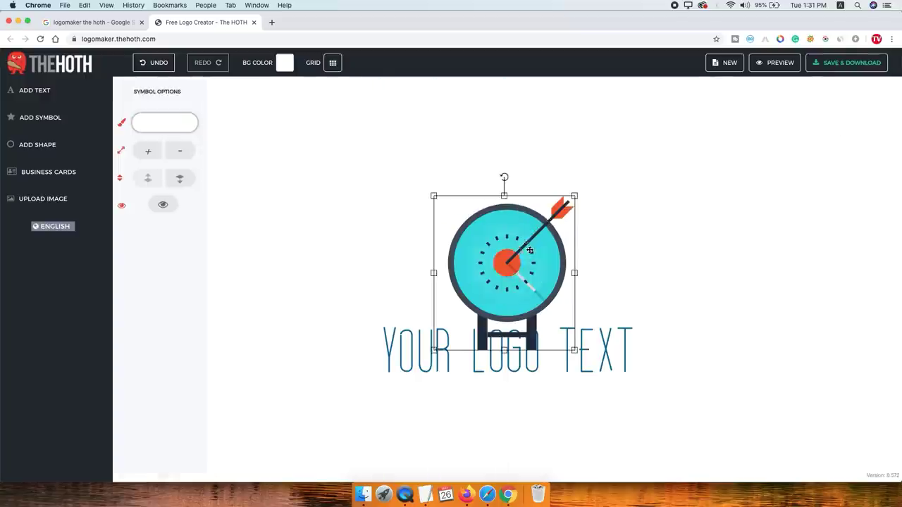
left_click_drag(501, 248, 501, 223)
left_click(493, 357)
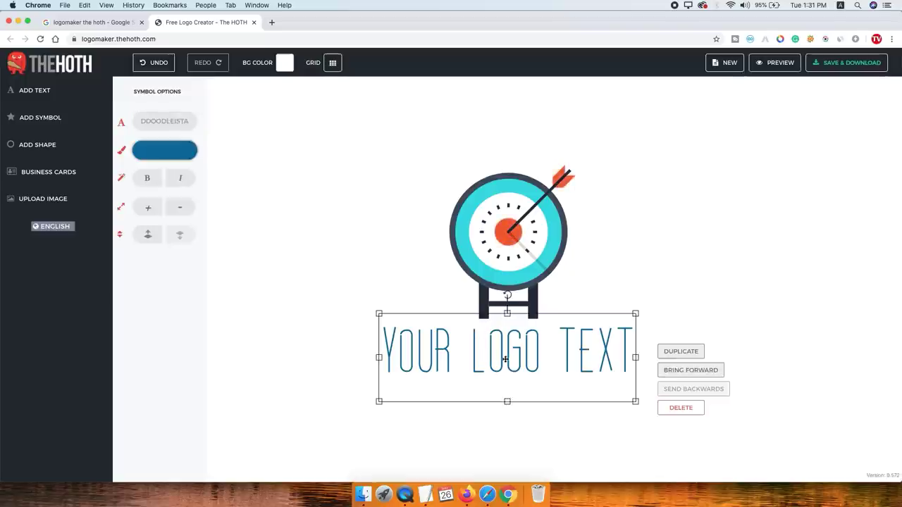
left_click(497, 358)
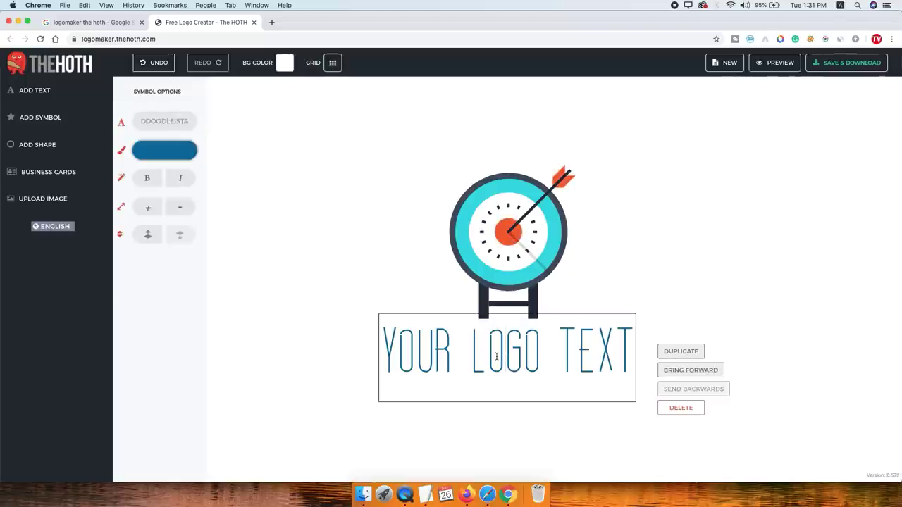
key("super+a")
type("TECHNO V")
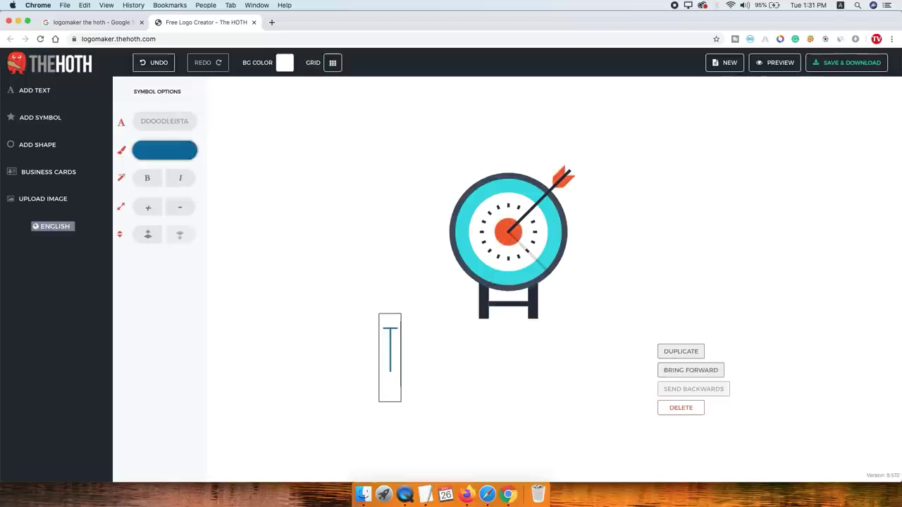
type("EDANT")
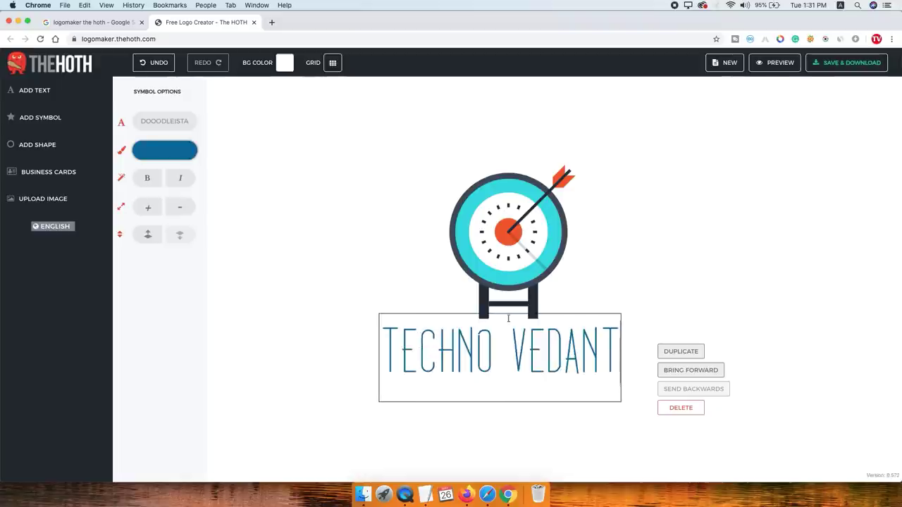
Set the TECHNO VEDANT text in the ADAMCG PRO font, and shrink and centre it below the target symbol
left_click(165, 122)
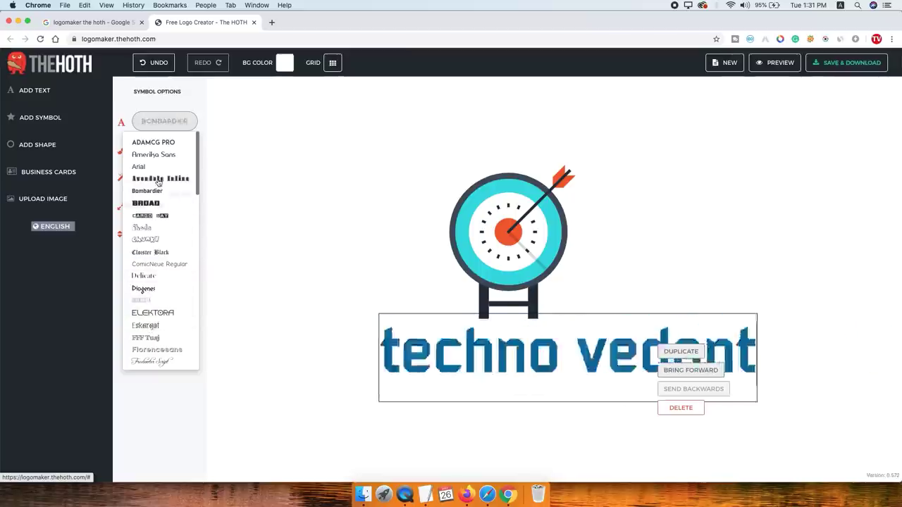
left_click(401, 366)
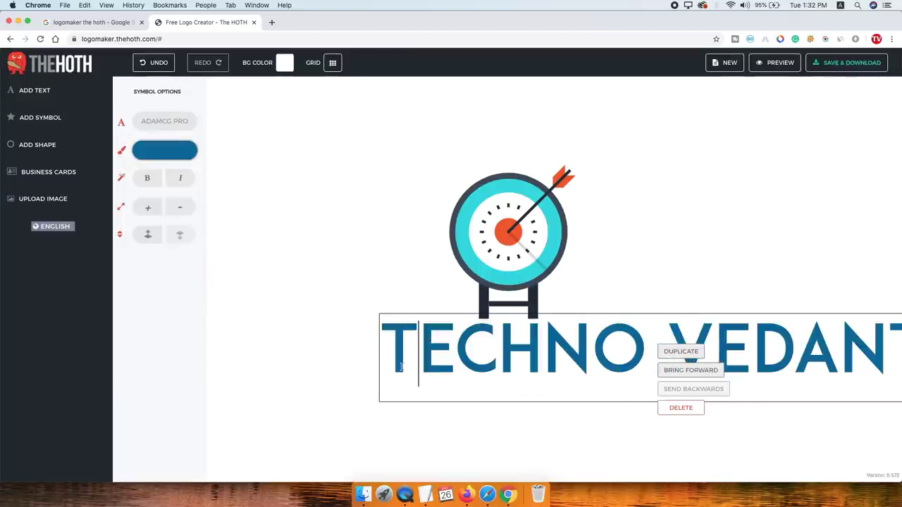
left_click(580, 310)
left_click(611, 345)
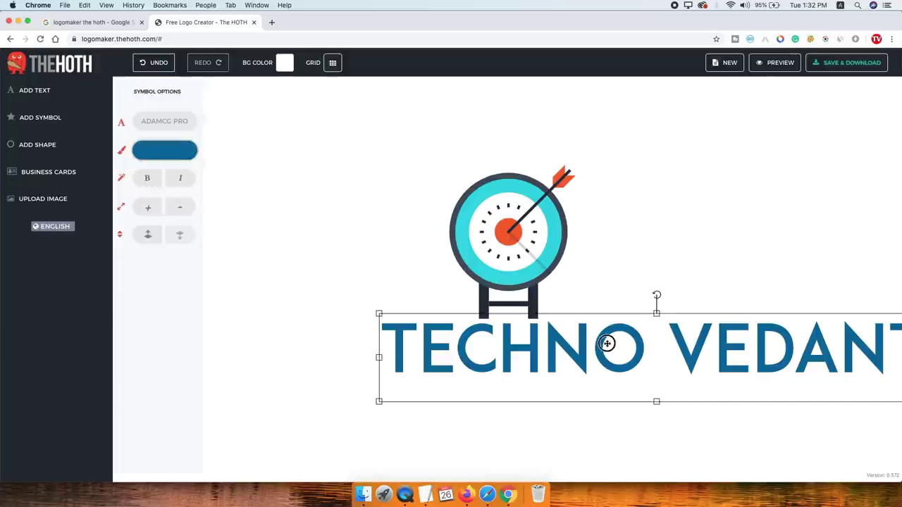
left_click_drag(378, 312, 624, 361)
left_click_drag(733, 376, 459, 358)
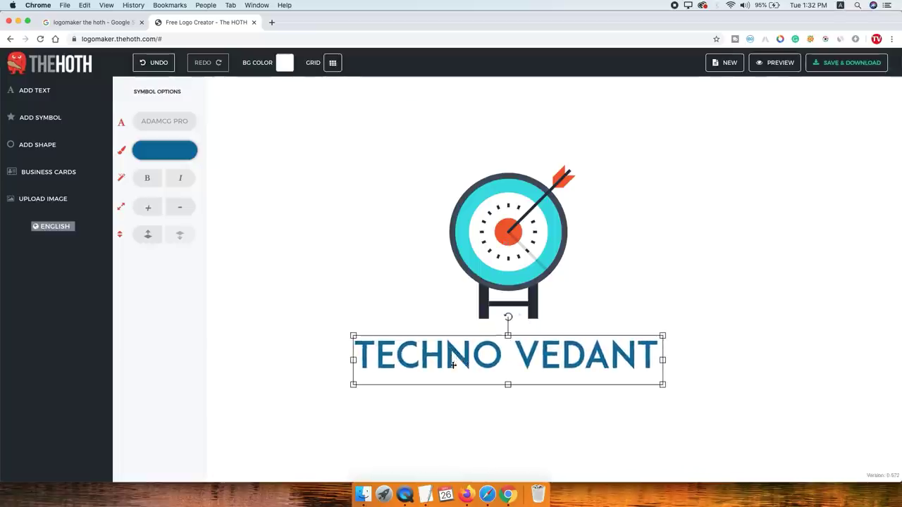
Recolour the whole TECHNO VEDANT text dark green
left_click(481, 354)
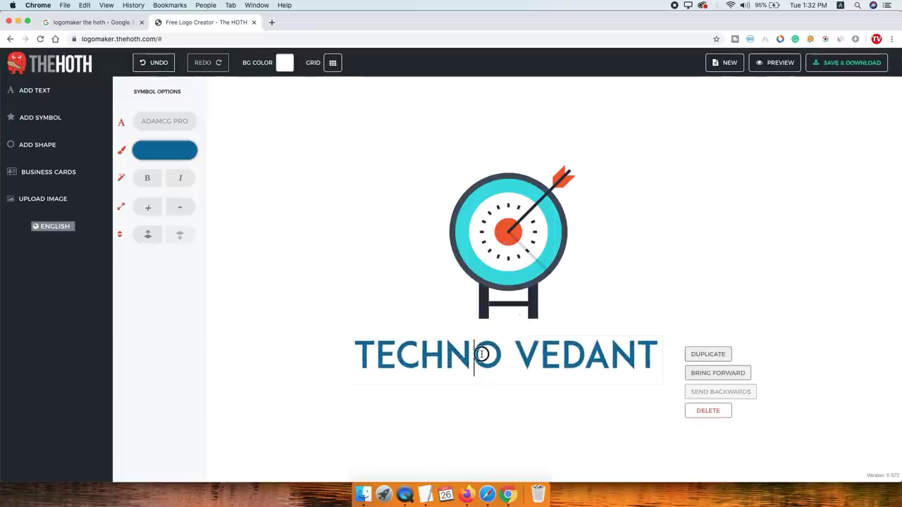
double_click(482, 355)
left_click(481, 354)
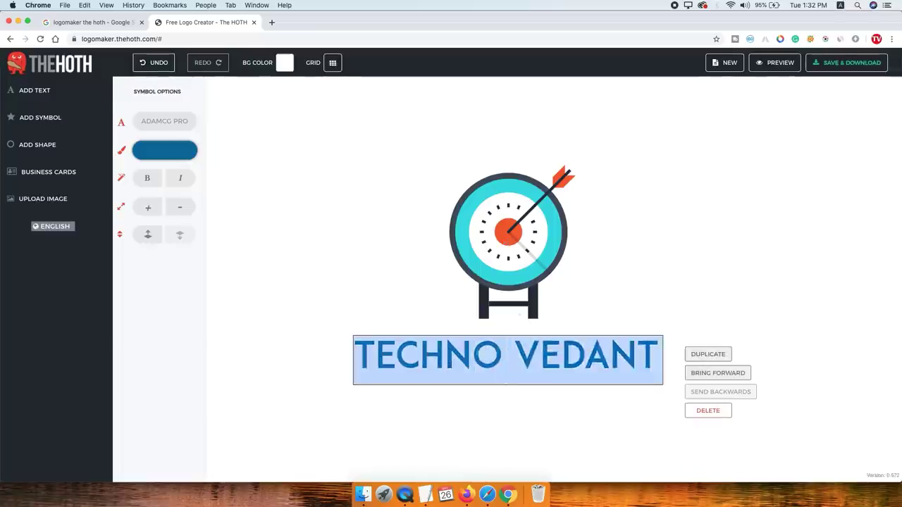
left_click(175, 156)
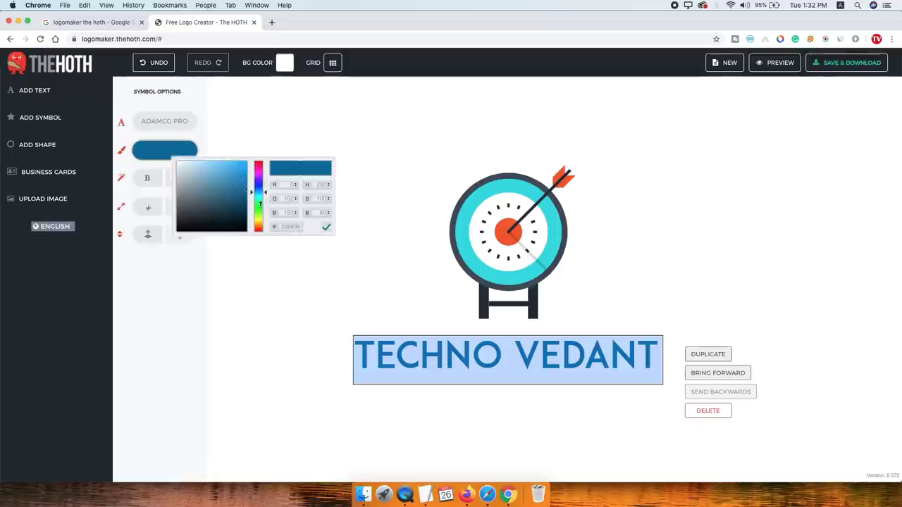
left_click(258, 204)
left_click(218, 202)
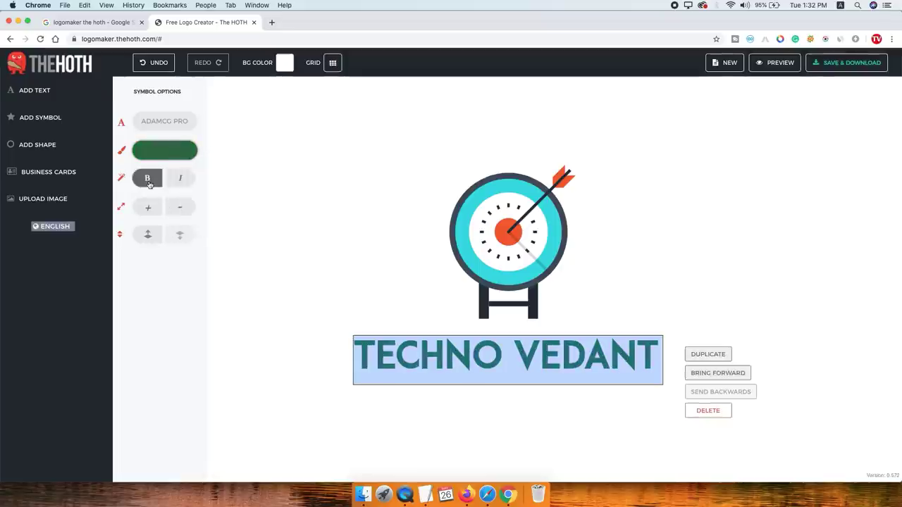
Style the TECHNO VEDANT text in italic instead of bold and enlarge it by one size increment
left_click(150, 182)
left_click(177, 180)
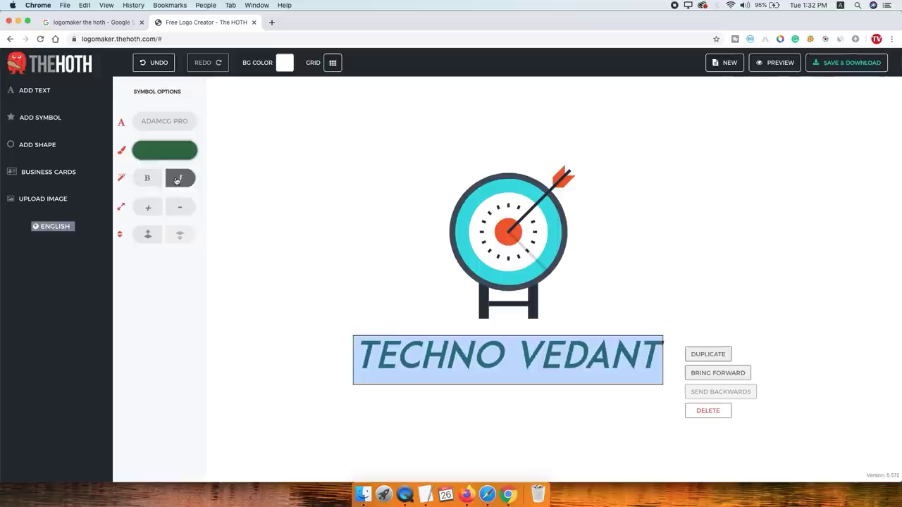
left_click(148, 209)
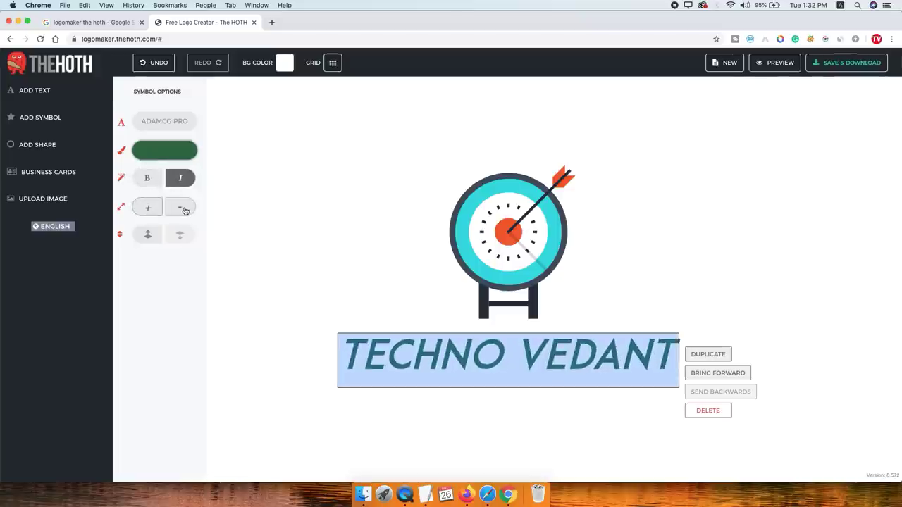
Shrink the TECHNO VEDANT text by one size increment and style it bold instead of italic
left_click(181, 210)
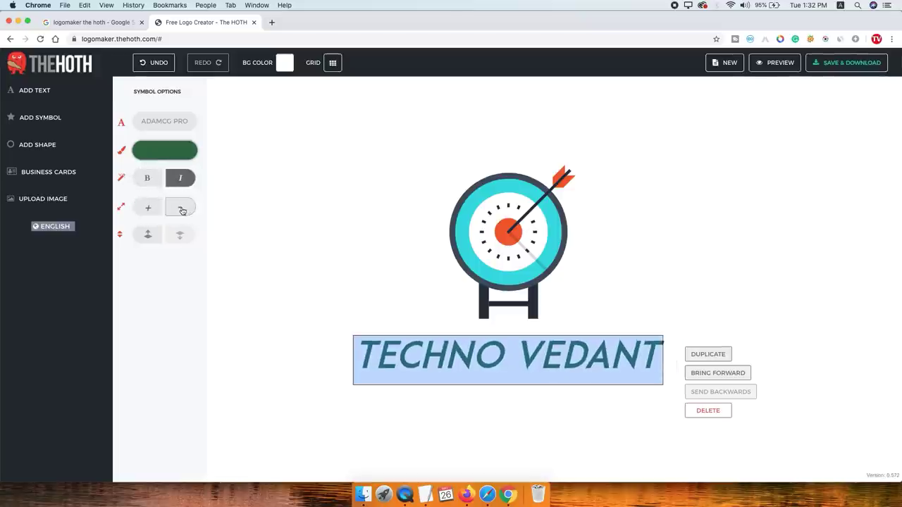
left_click(150, 181)
left_click(180, 180)
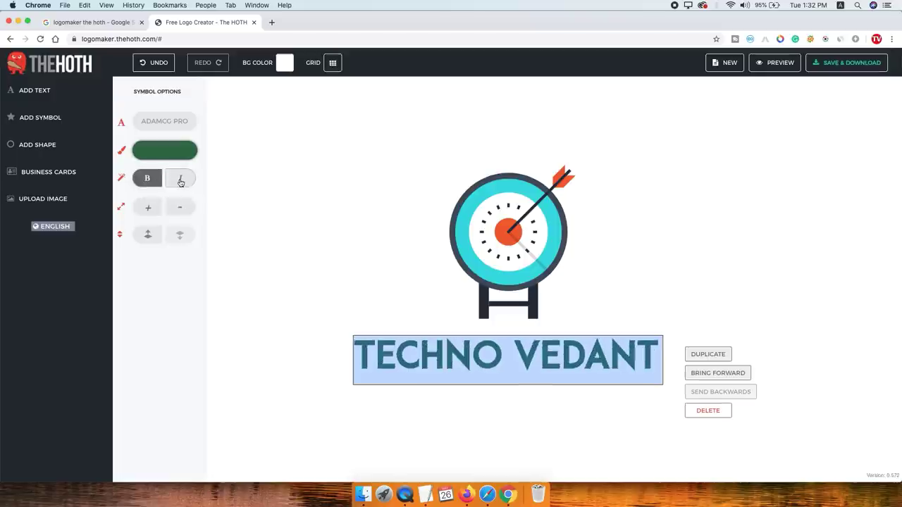
Add the outlined phone symbol with three dots from the Technology category and place it beside the target symbol
left_click(522, 233)
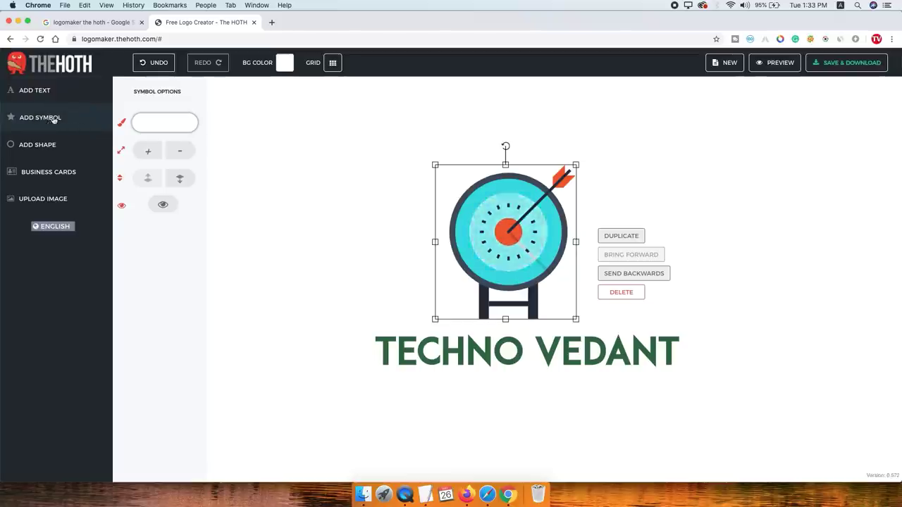
left_click(46, 119)
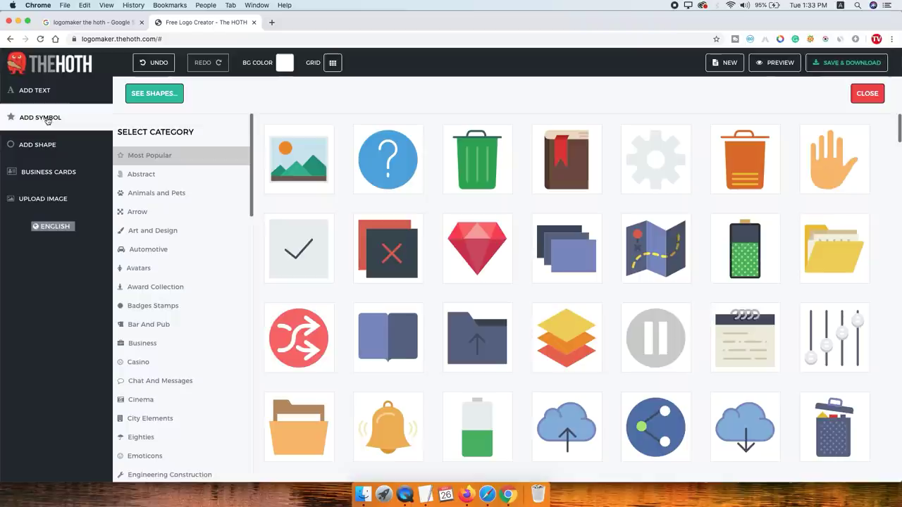
scroll(196, 246, "down", 10)
scroll(196, 246, "down", 5)
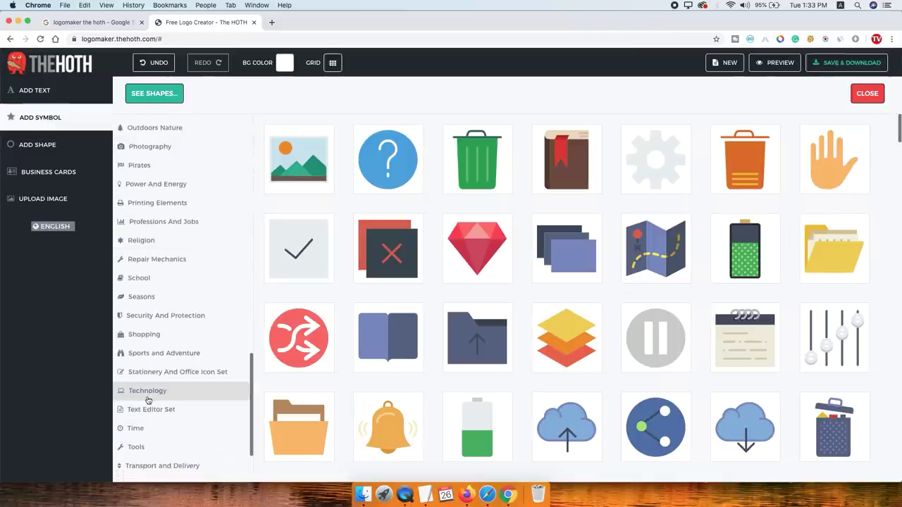
left_click(149, 400)
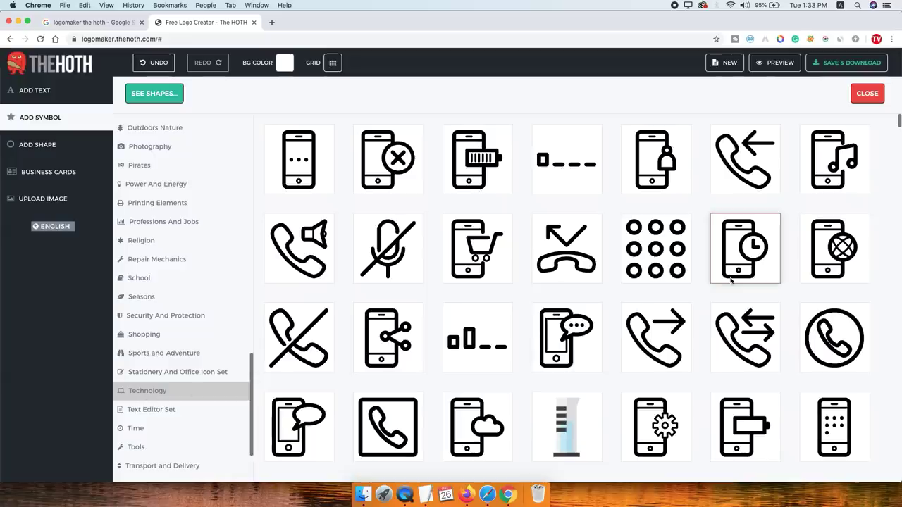
scroll(732, 280, "down", 1)
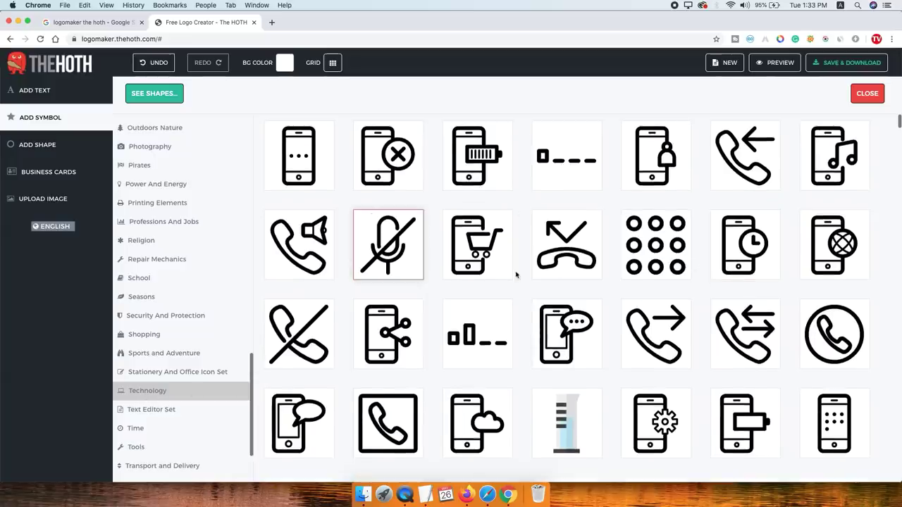
left_click(317, 168)
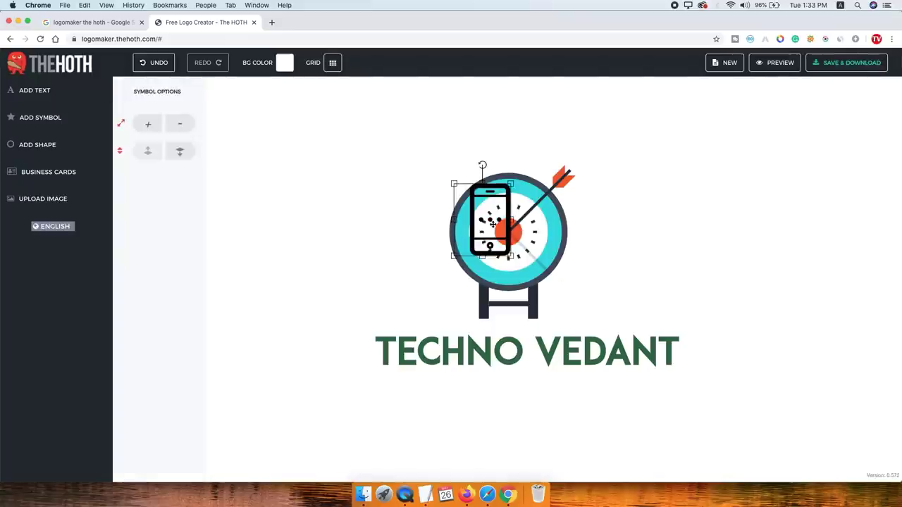
left_click_drag(493, 233, 385, 229)
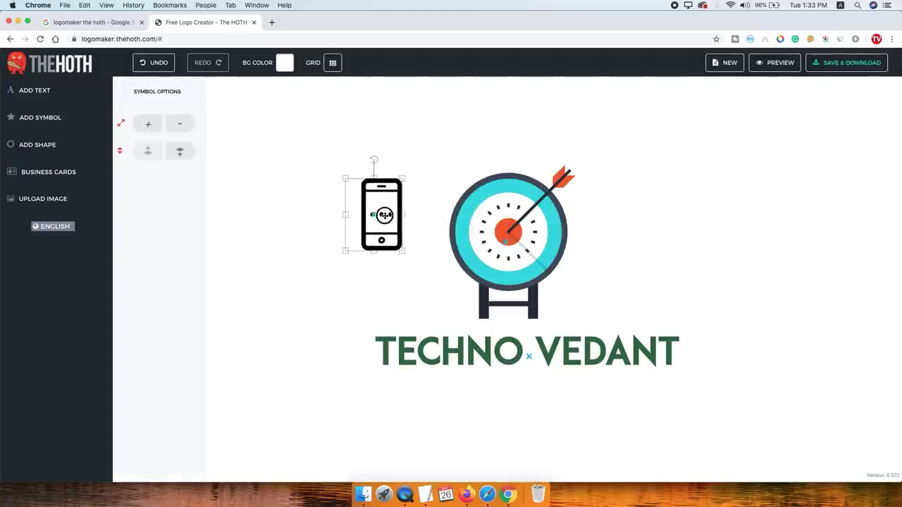
Delete the target symbol, and enlarge the phone symbol in its place above the TECHNO VEDANT text
left_click(537, 235)
left_click(623, 293)
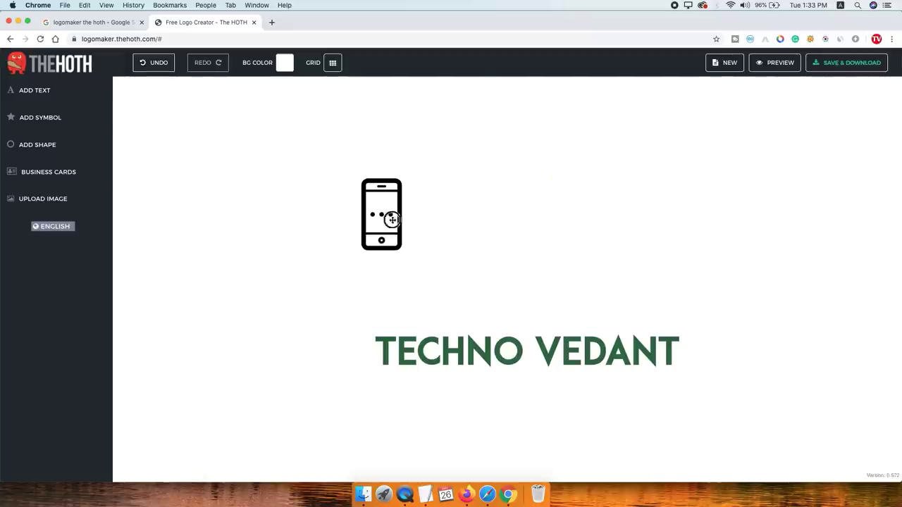
left_click(388, 216)
left_click_drag(382, 213, 496, 235)
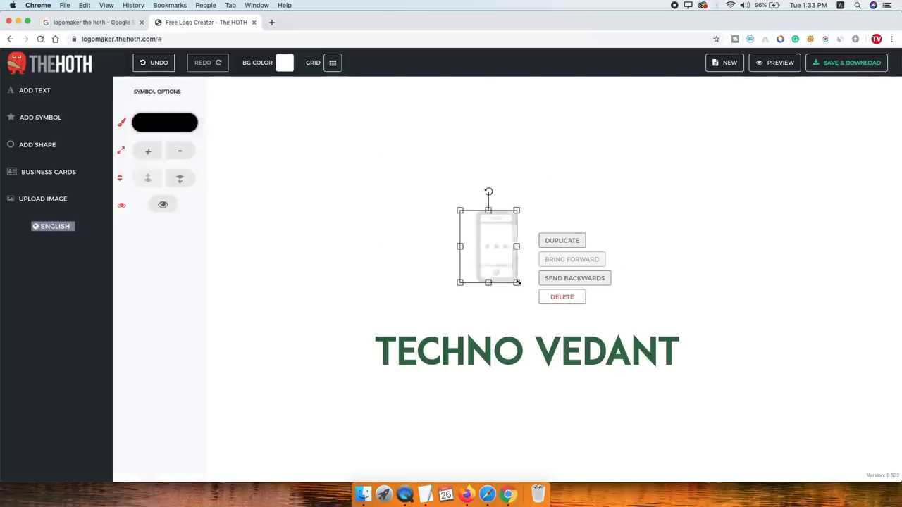
left_click_drag(516, 283, 557, 314)
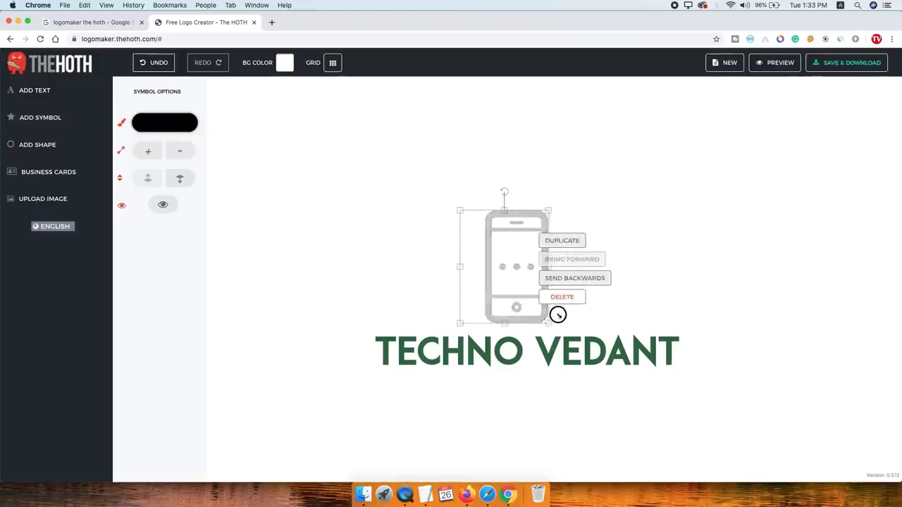
left_click_drag(531, 277, 539, 267)
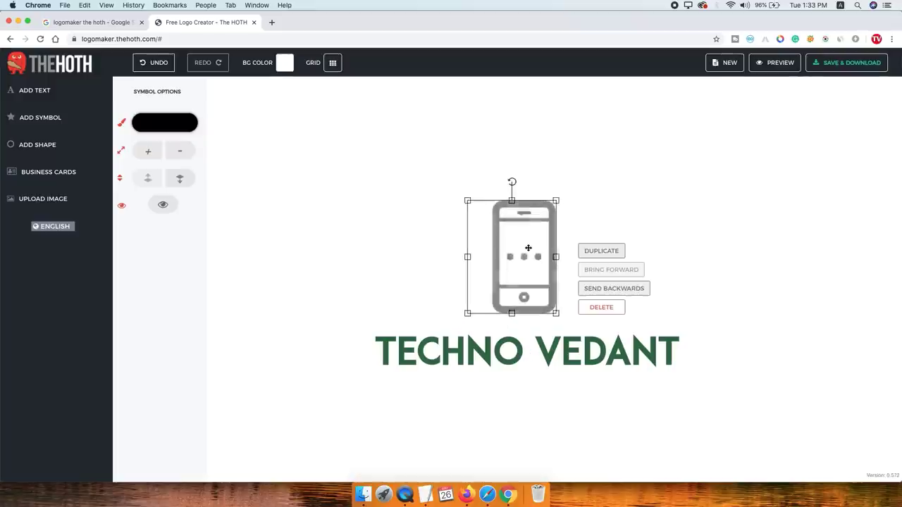
Recolour the phone symbol bright pink
left_click(180, 121)
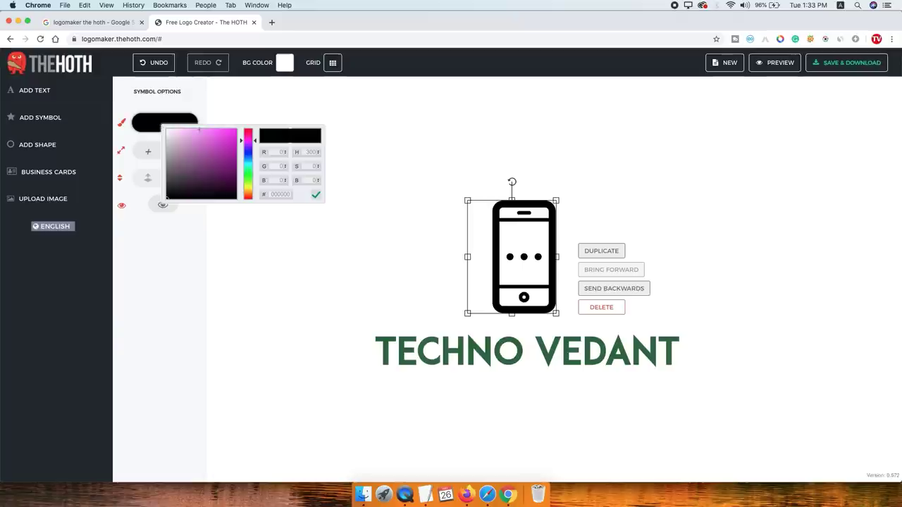
mouse_move(218, 163)
left_mouse_down()
mouse_move(190, 139)
mouse_move(182, 191)
mouse_move(227, 197)
mouse_move(212, 129)
left_mouse_up()
left_click(160, 202)
left_click(154, 154)
left_click(180, 151)
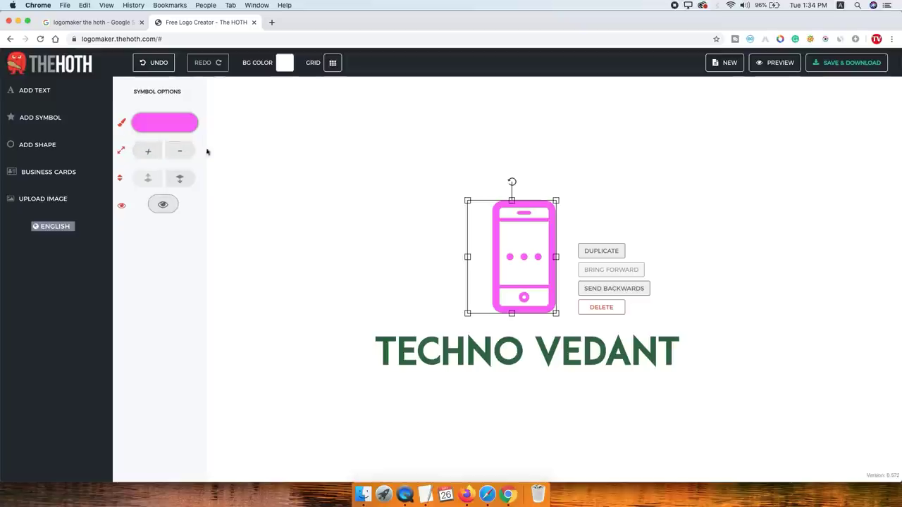
Add the outlined arrow pointer shape, shrink it and centre it on the phone symbol's screen
left_click(44, 146)
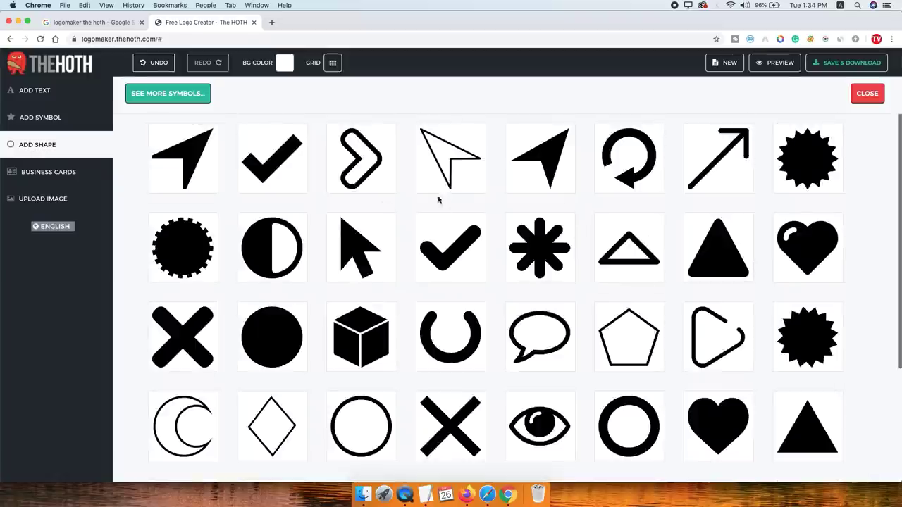
left_click(447, 169)
left_click_drag(520, 248, 596, 280)
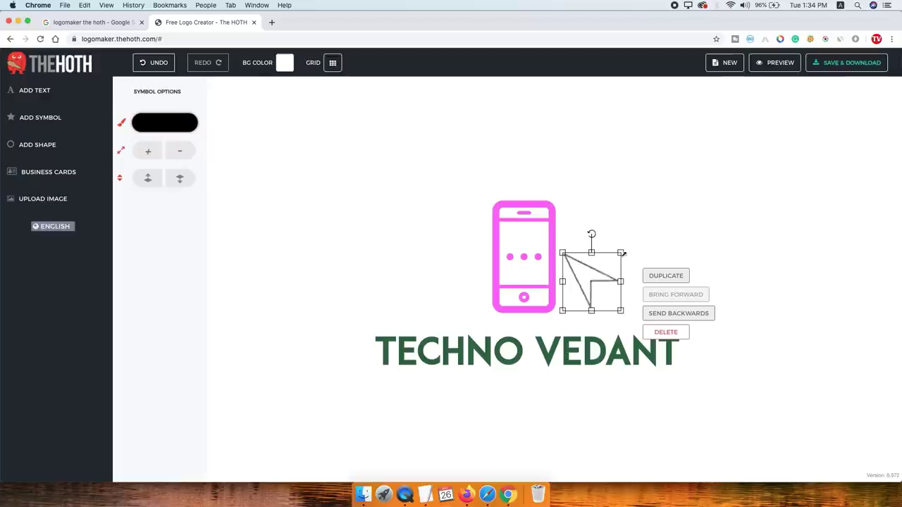
left_click_drag(620, 252, 529, 250)
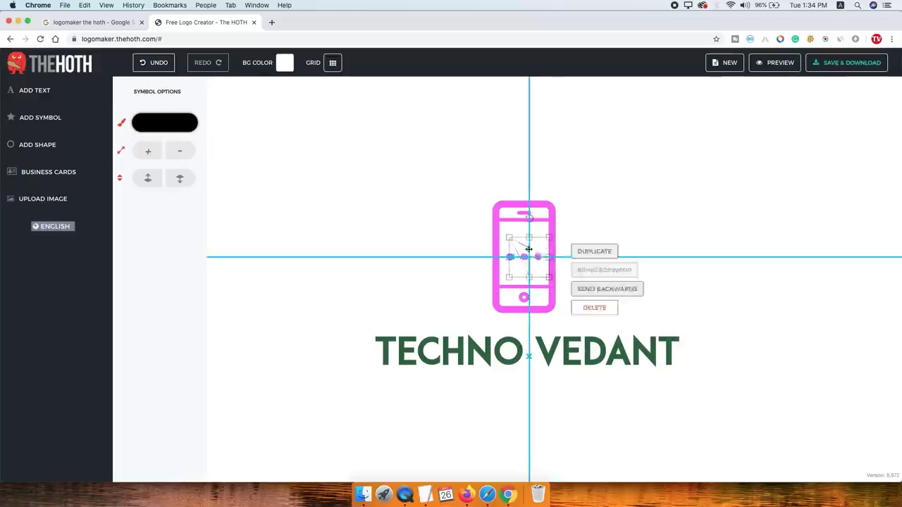
Try to recolour the arrow pointer shape green
left_click(165, 125)
left_click_drag(256, 141, 255, 166)
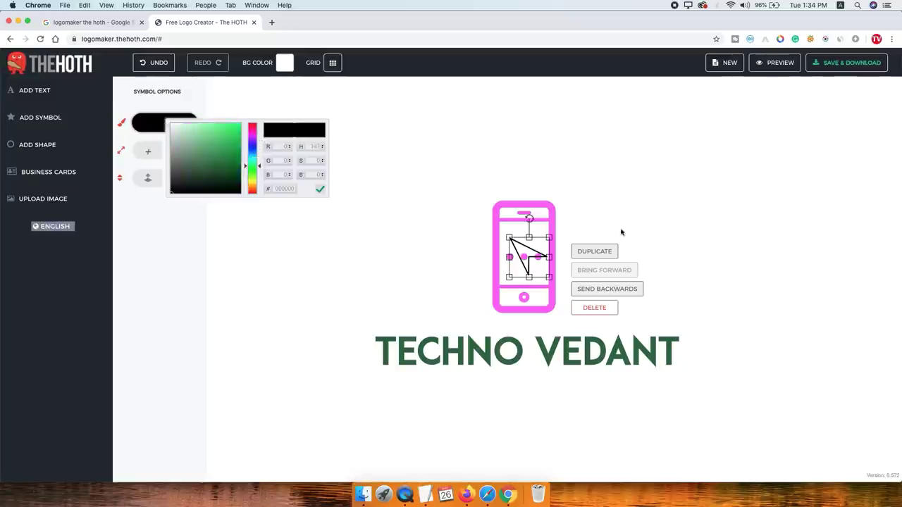
left_click(405, 210)
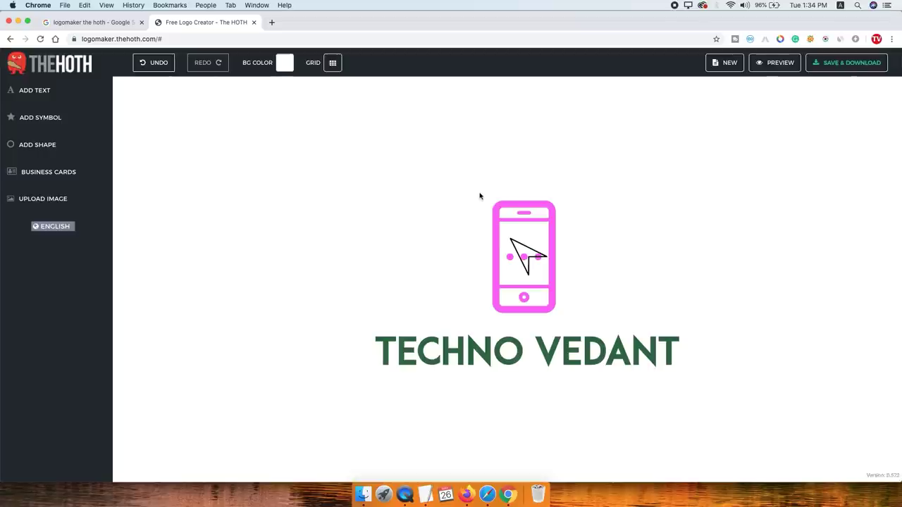
Upload the PNG photo of the man in the red T-shirt and move it clear of the phone symbol
left_click(56, 201)
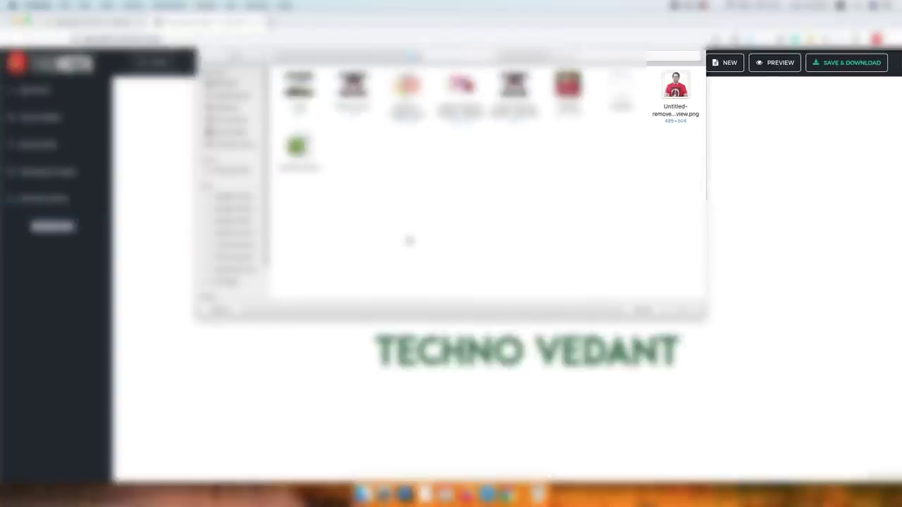
double_click(677, 89)
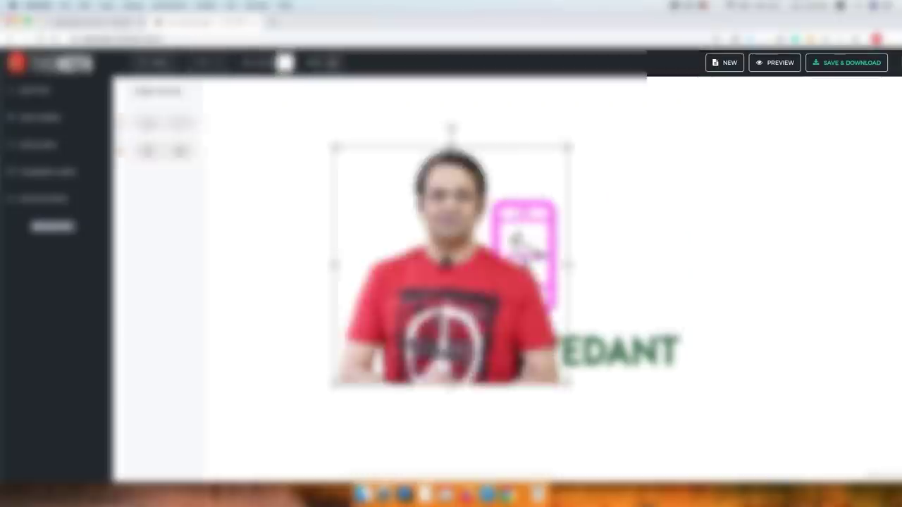
left_click_drag(520, 282, 423, 257)
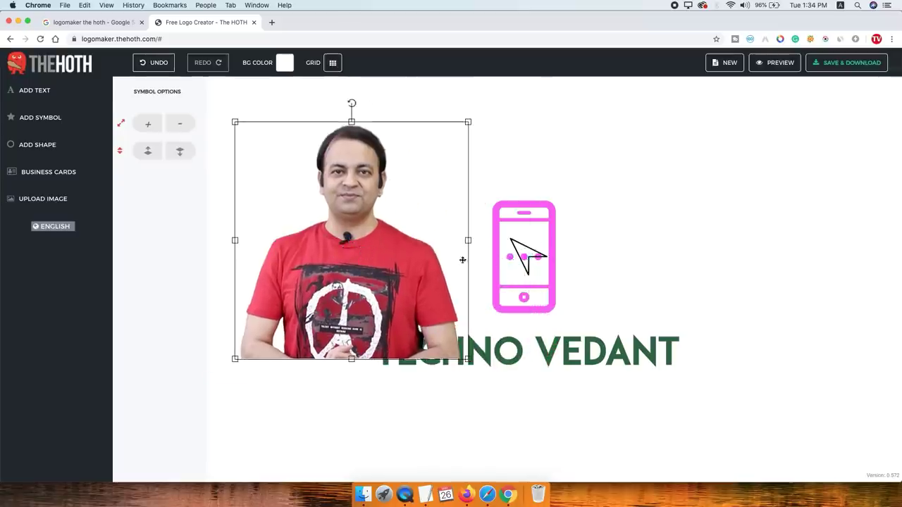
Delete the pink phone symbol and the arrow pointer shape from the logo
right_click(423, 257)
left_click(527, 299)
right_click(528, 300)
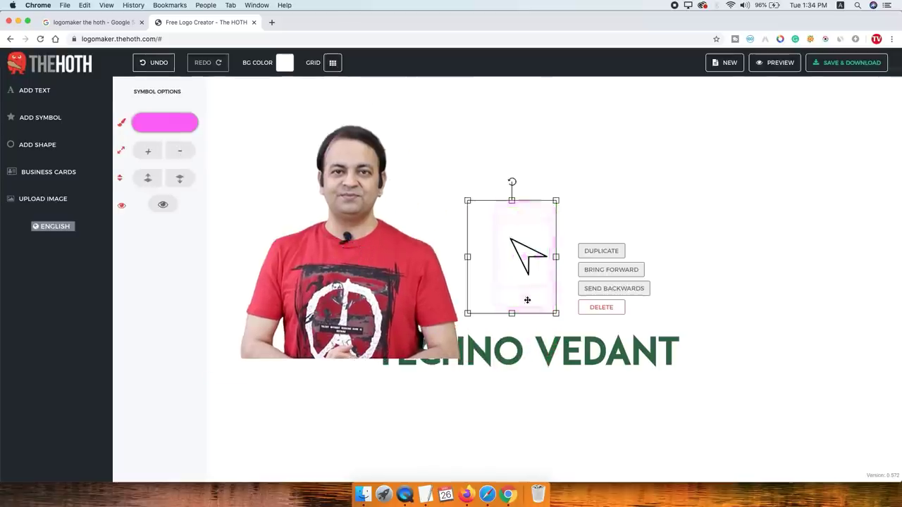
left_click(603, 308)
right_click(526, 258)
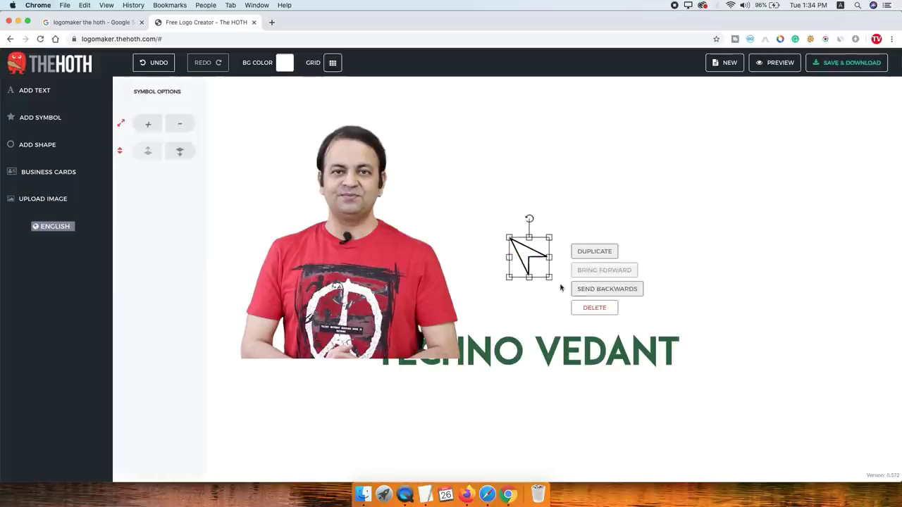
left_click(594, 304)
Shrink the uploaded photo and centre it just above the TECHNO VEDANT text
right_click(453, 346)
left_click_drag(468, 359, 376, 265)
left_click_drag(311, 230, 534, 283)
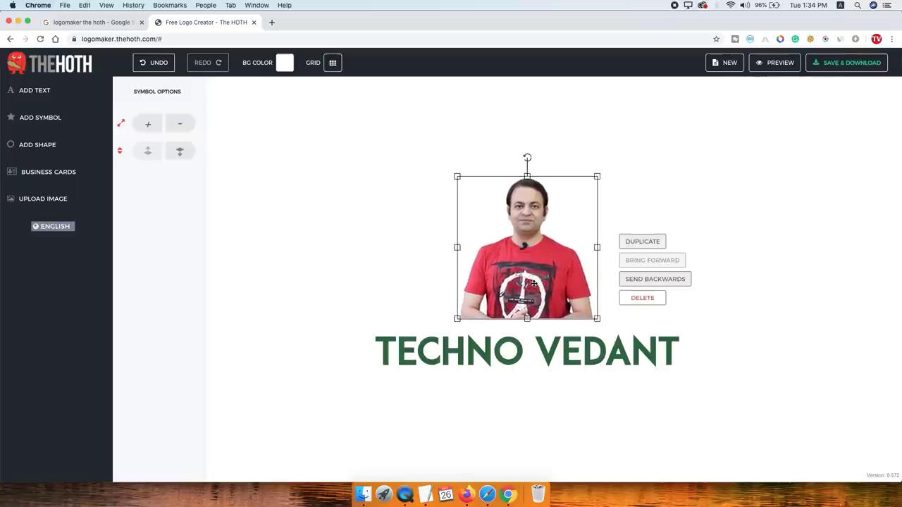
left_click(186, 246)
Try a blue background colour for the logo and set it back to white
left_click(285, 64)
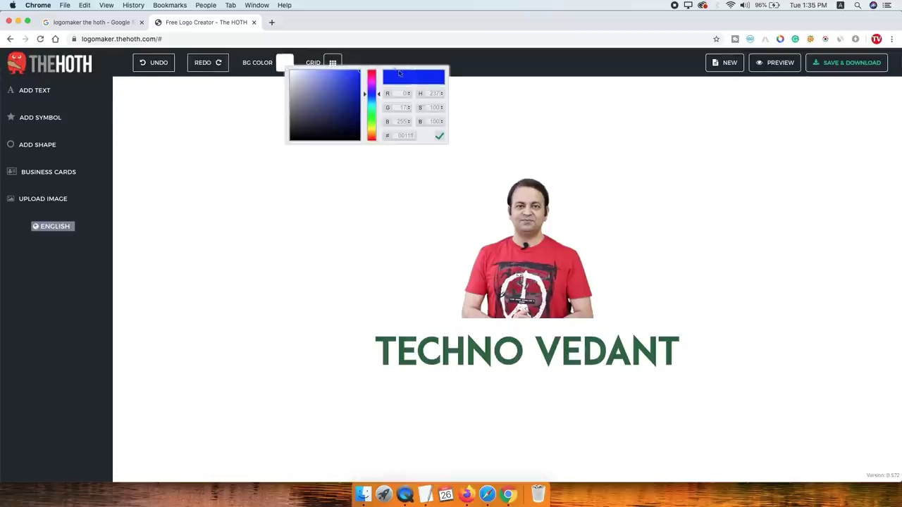
left_click_drag(337, 95, 347, 80)
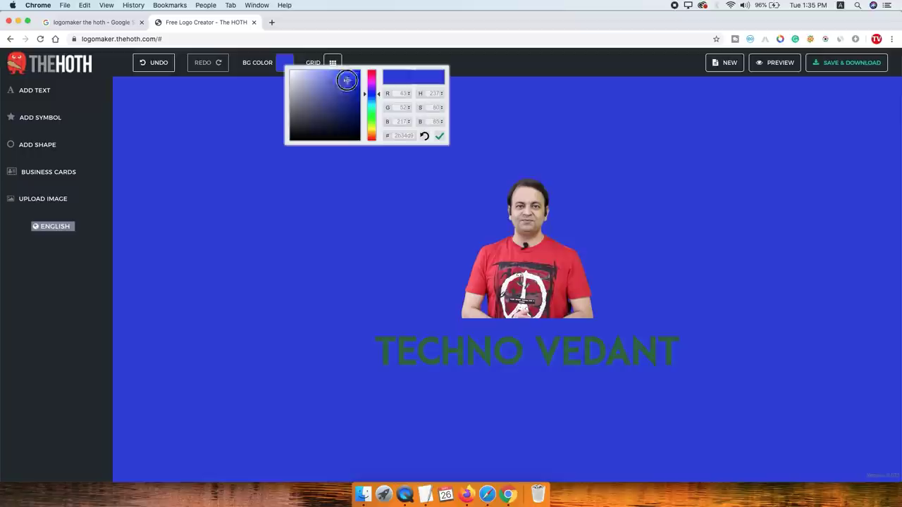
left_click_drag(347, 79, 289, 71)
left_click(250, 156)
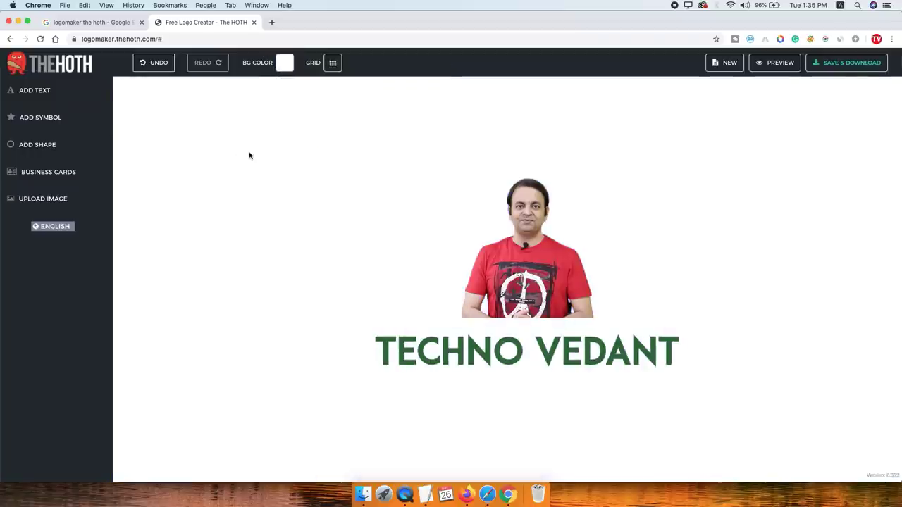
Preview the finished logo and dismiss the free domain offer
left_click(776, 63)
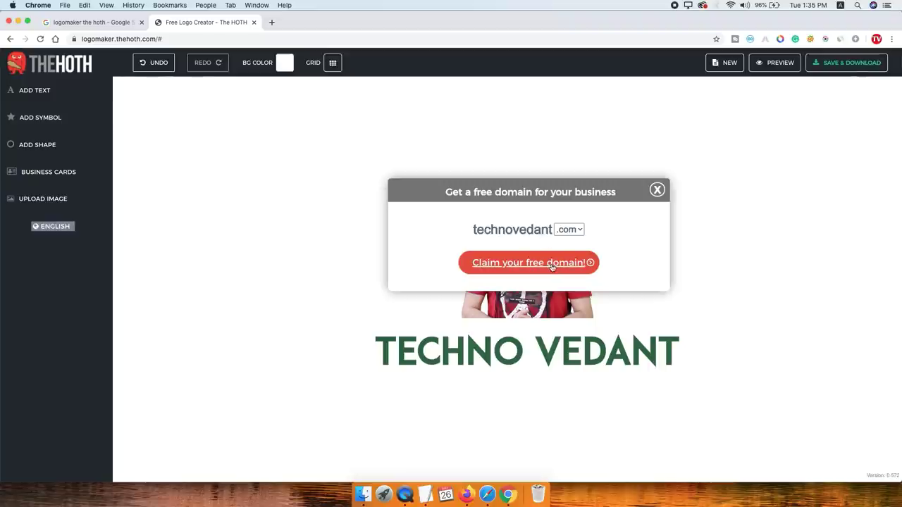
left_click(658, 191)
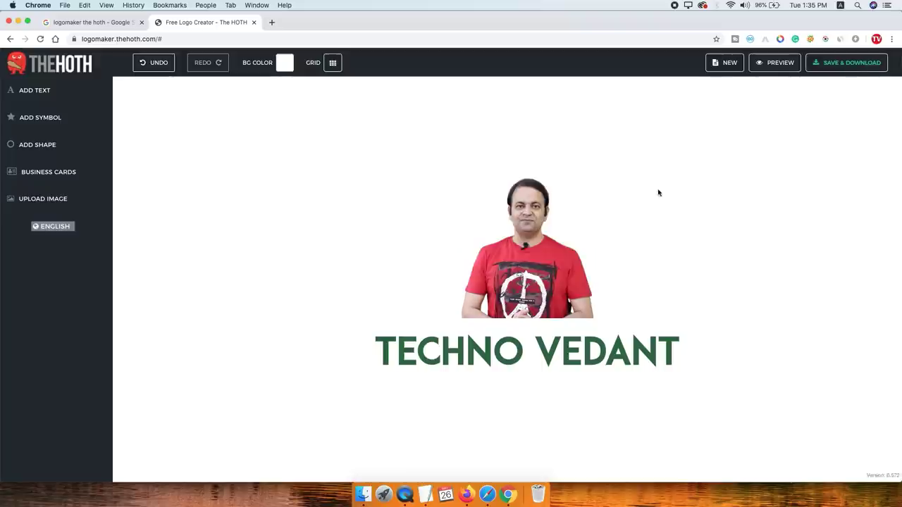
Save the logo for download, providing the e-mail address to which it is sent
left_click(851, 62)
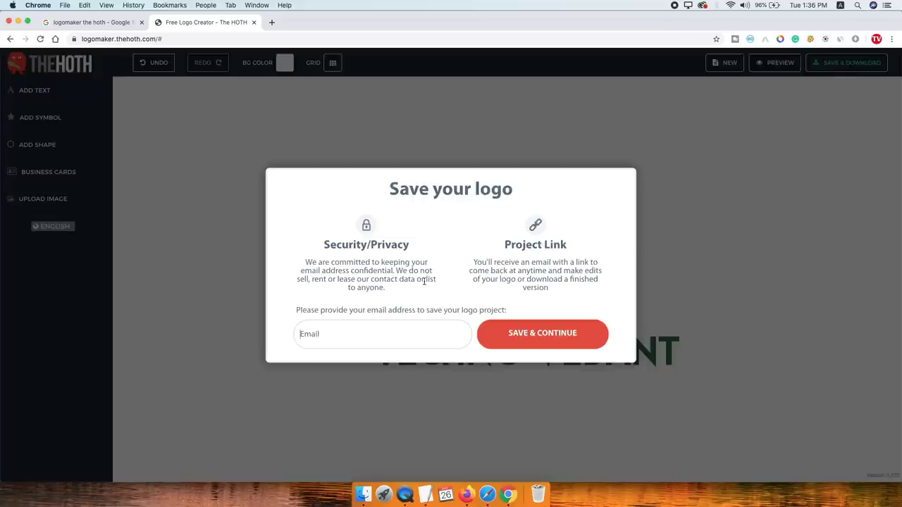
left_click(549, 335)
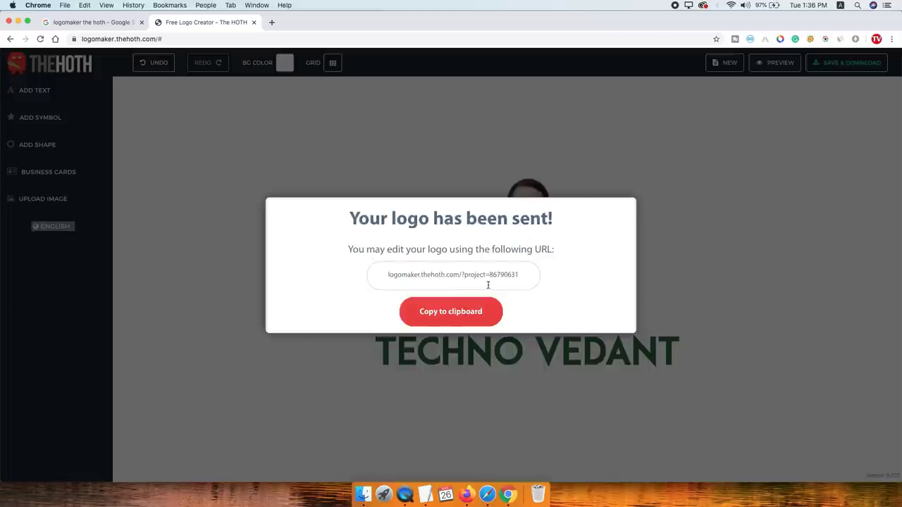
Minimize the logo maker's browser window and download the premiumlogo.zip attachment from The HOTH's logo e-mail in Gmail
left_click(18, 22)
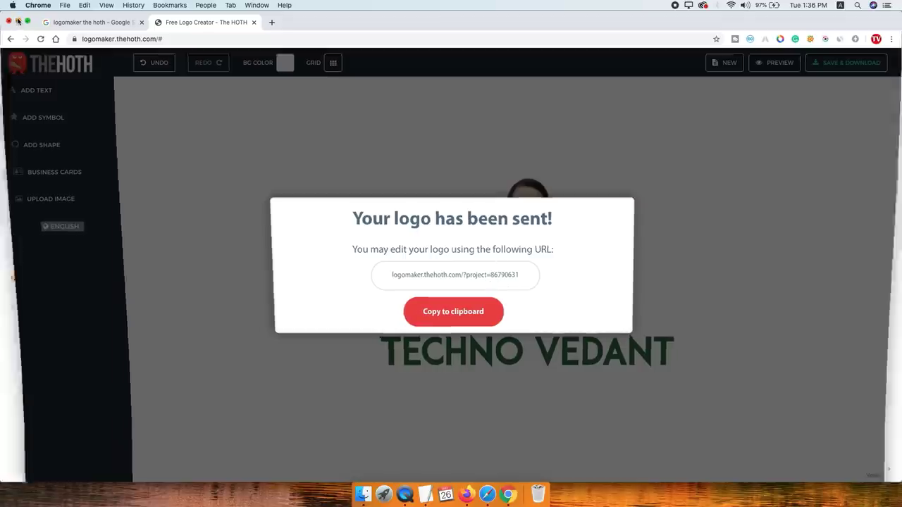
mouse_move(205, 275)
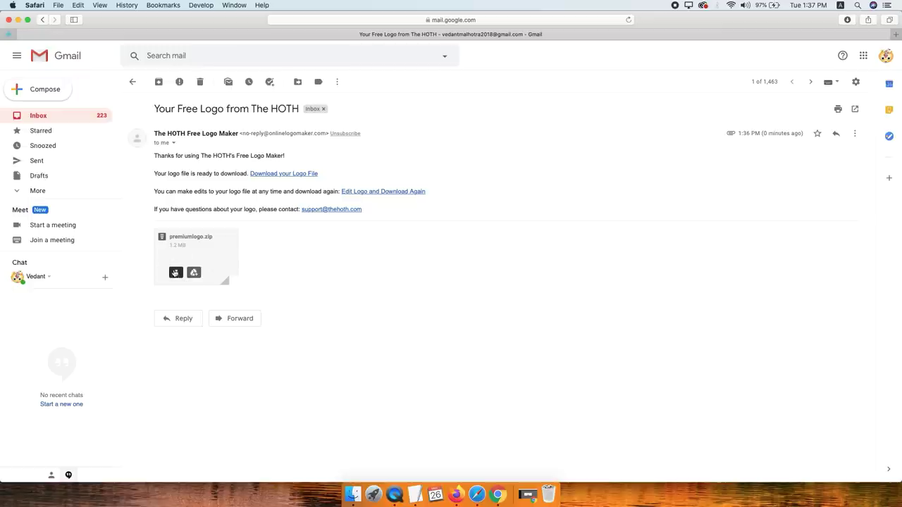
left_click(176, 272)
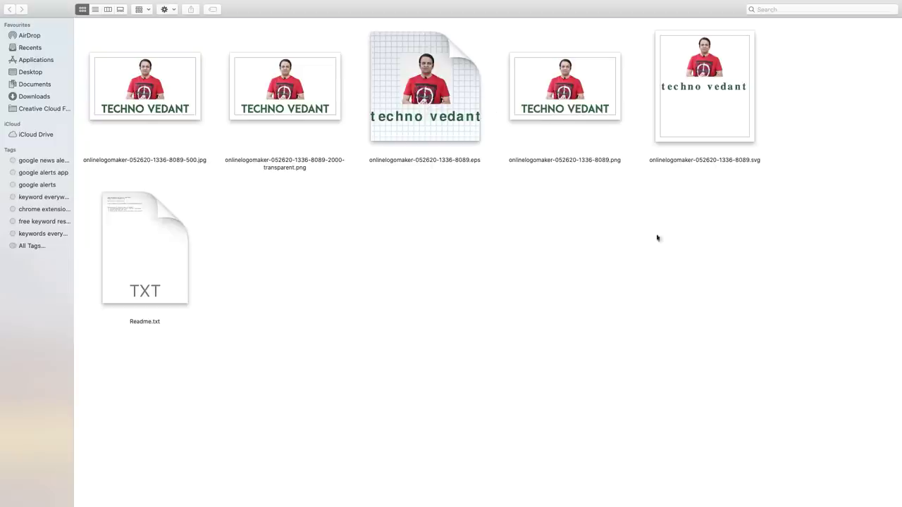
Examine the extracted logo files in Finder, checking the file information of the 2000-transparent PNG and the 500 JPG
left_click(709, 108)
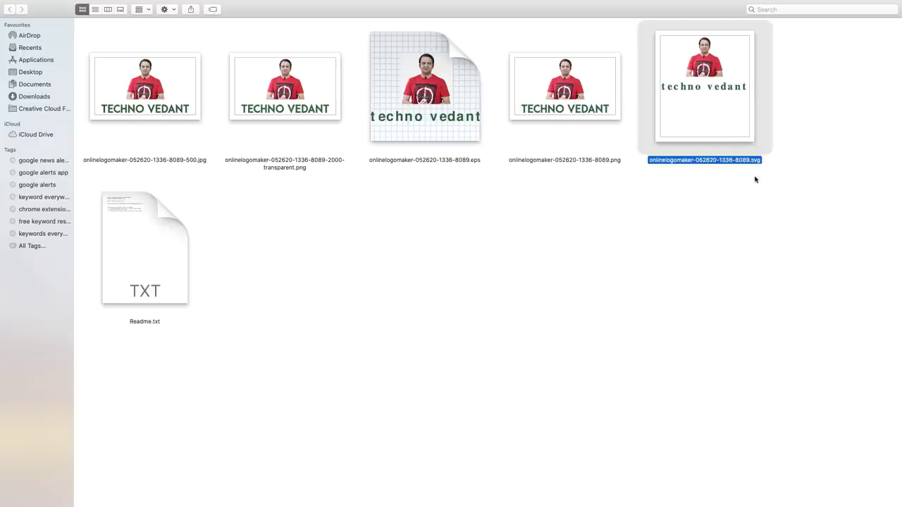
right_click(305, 99)
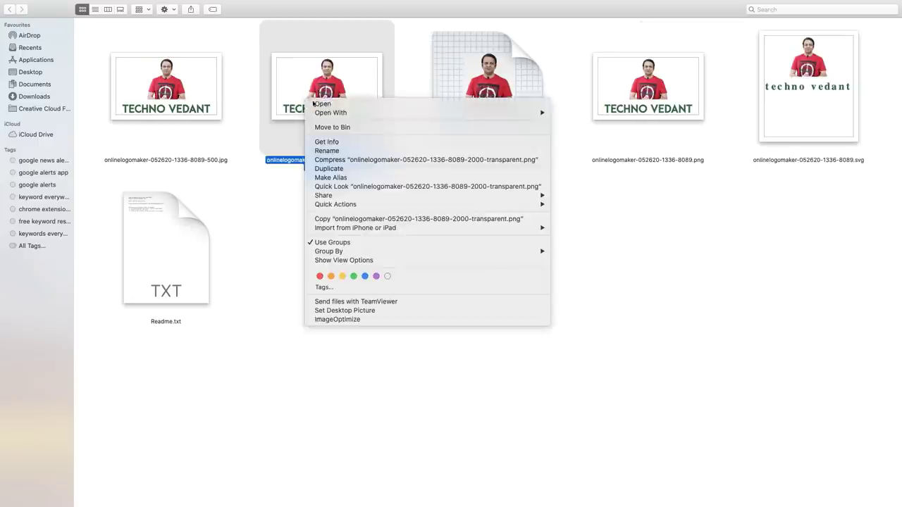
left_click(328, 144)
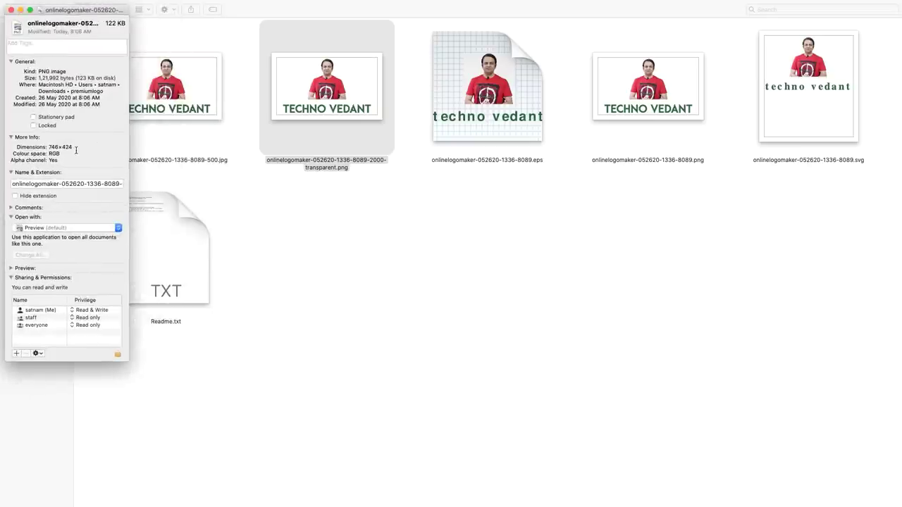
left_click(174, 104)
right_click(175, 102)
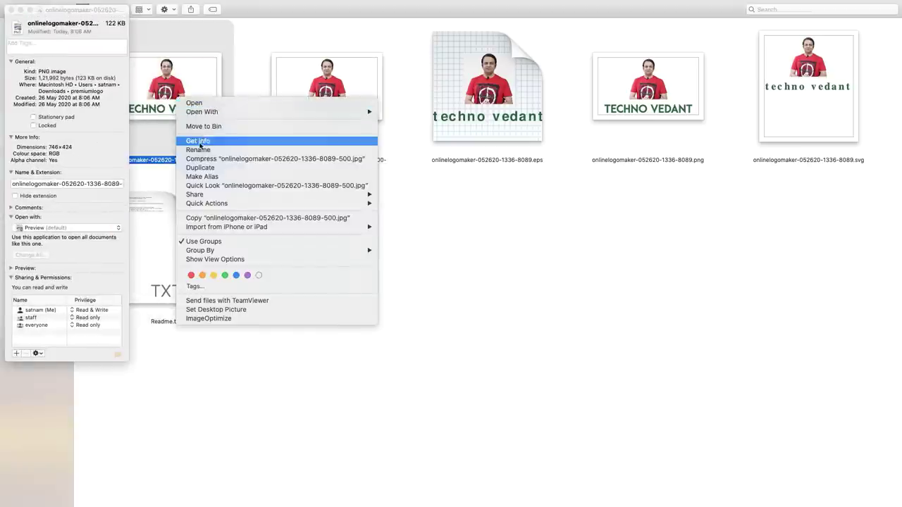
left_click(291, 137)
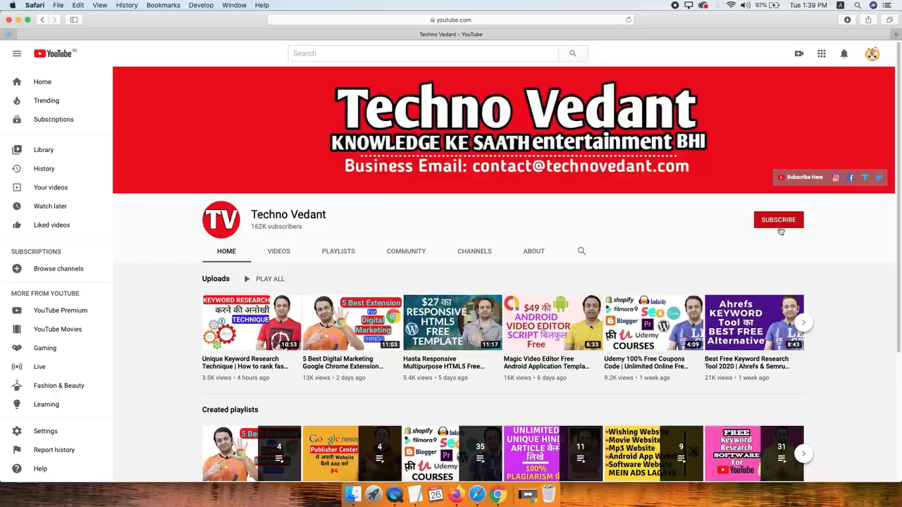
Subscribe to the Techno Vedant YouTube channel and open its notification options
left_click(780, 223)
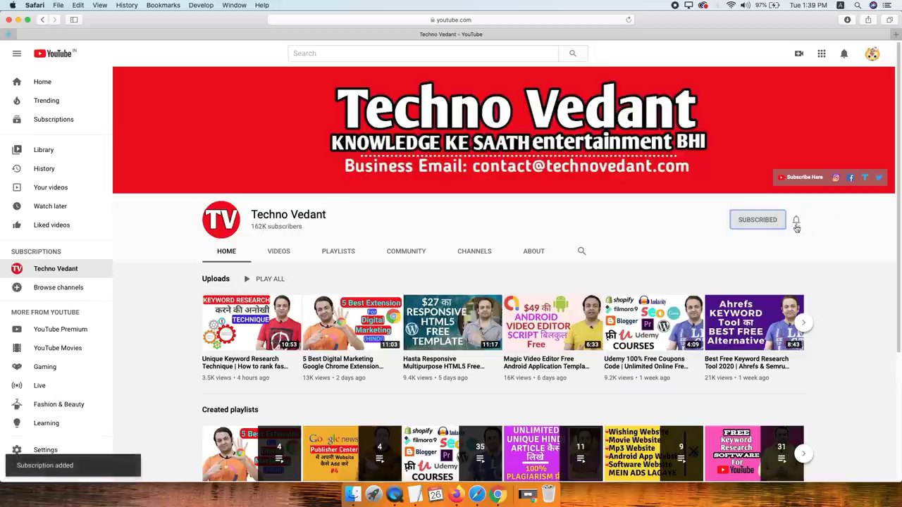
left_click(798, 221)
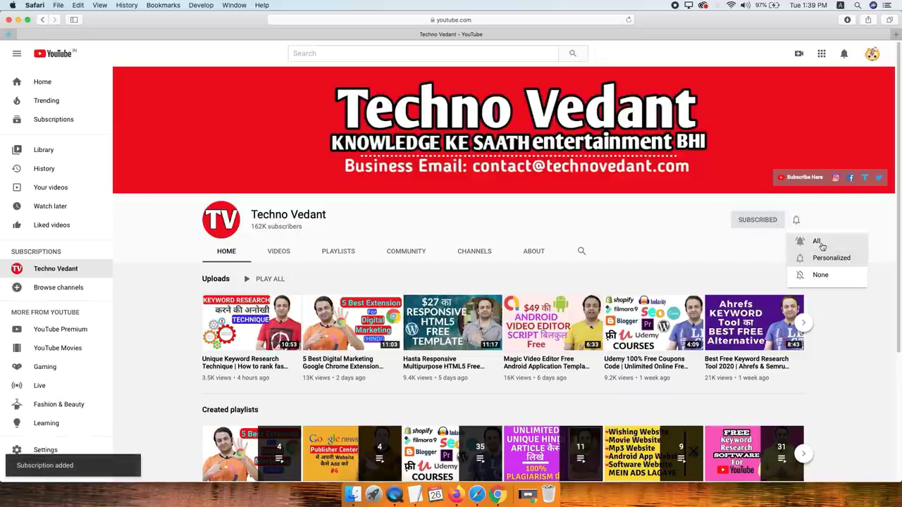